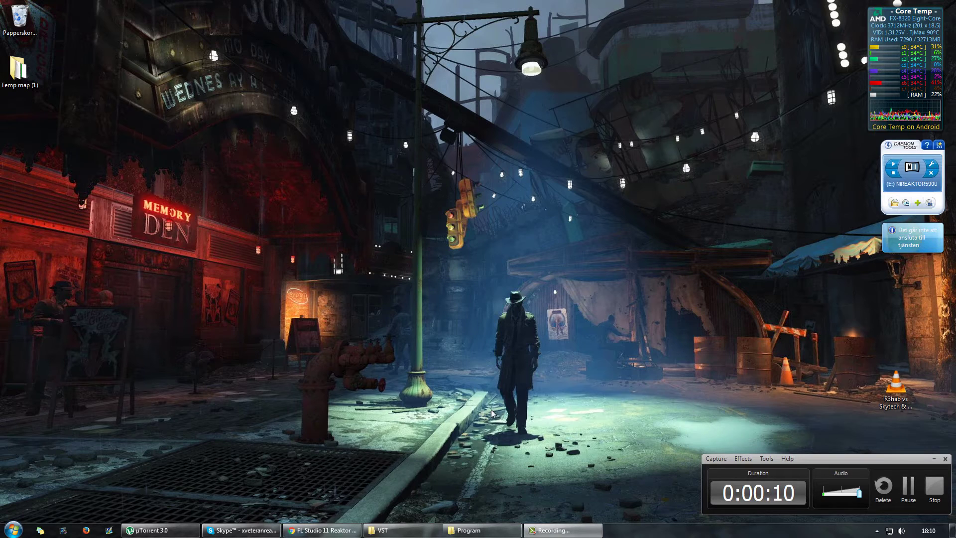
- Read the YouTube video's comments about installing Reaktor in FL Studio, highlighting the request for a Reaktor 5 tutorial
{"action": "left_click", "coordinate": [478, 530]}
{"action": "left_click", "coordinate": [478, 531]}
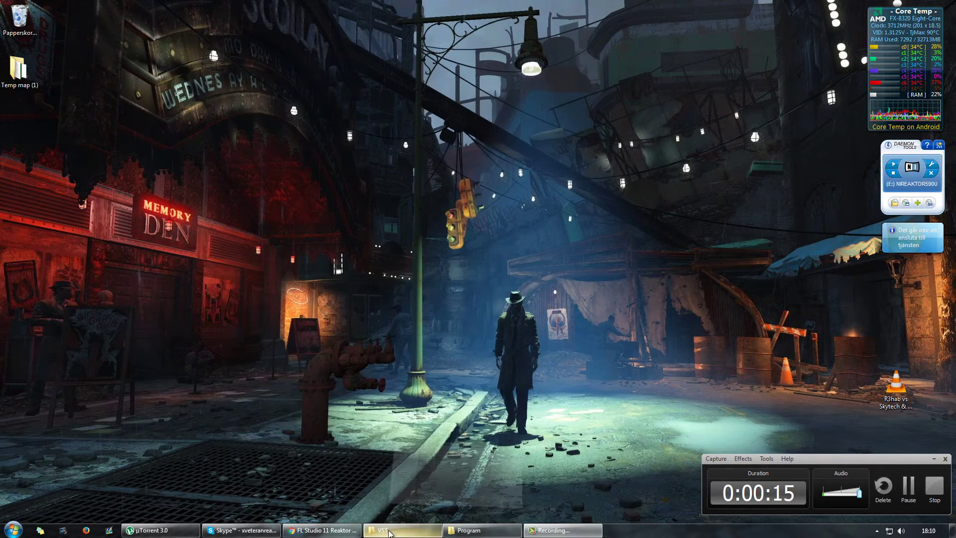
{"action": "left_click", "coordinate": [323, 530]}
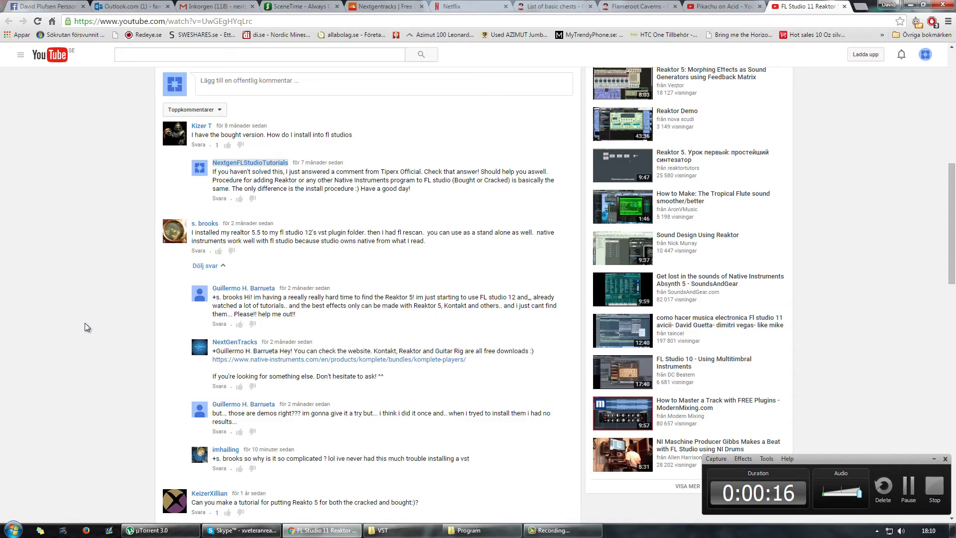
{"action": "scroll", "coordinate": [85, 324], "scroll_direction": "down", "scroll_amount": 3}
{"action": "scroll", "coordinate": [87, 324], "scroll_direction": "up", "scroll_amount": 2}
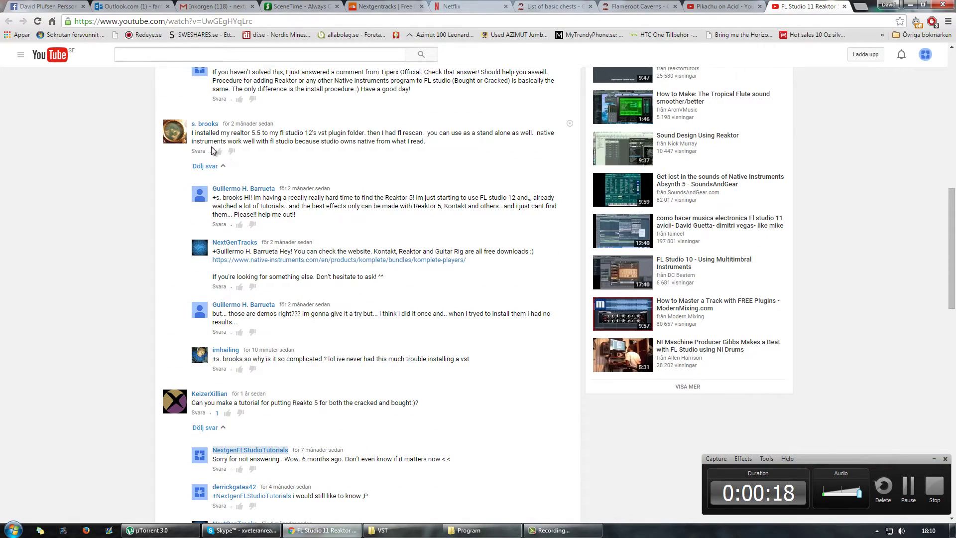
{"action": "scroll", "coordinate": [456, 170], "scroll_direction": "up", "scroll_amount": 1}
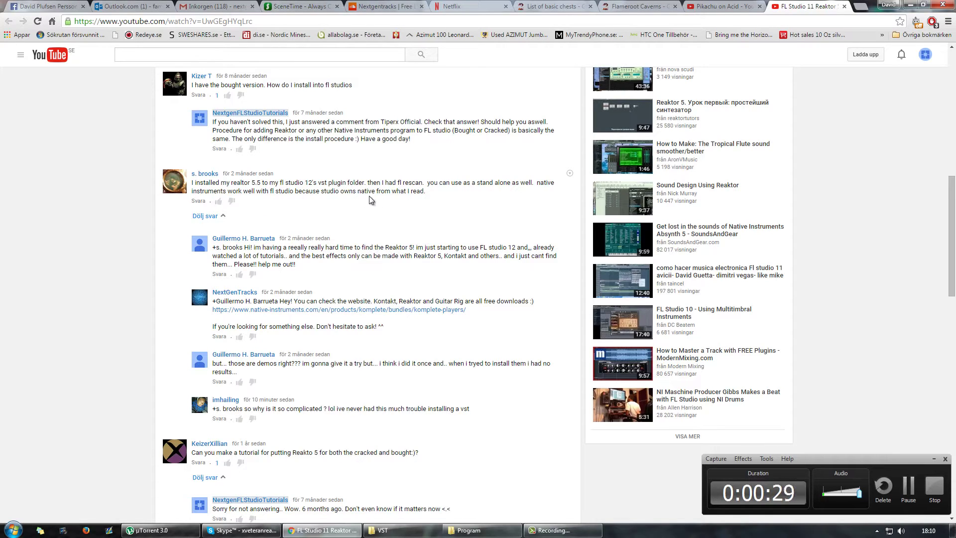
{"action": "scroll", "coordinate": [297, 351], "scroll_direction": "down", "scroll_amount": 2}
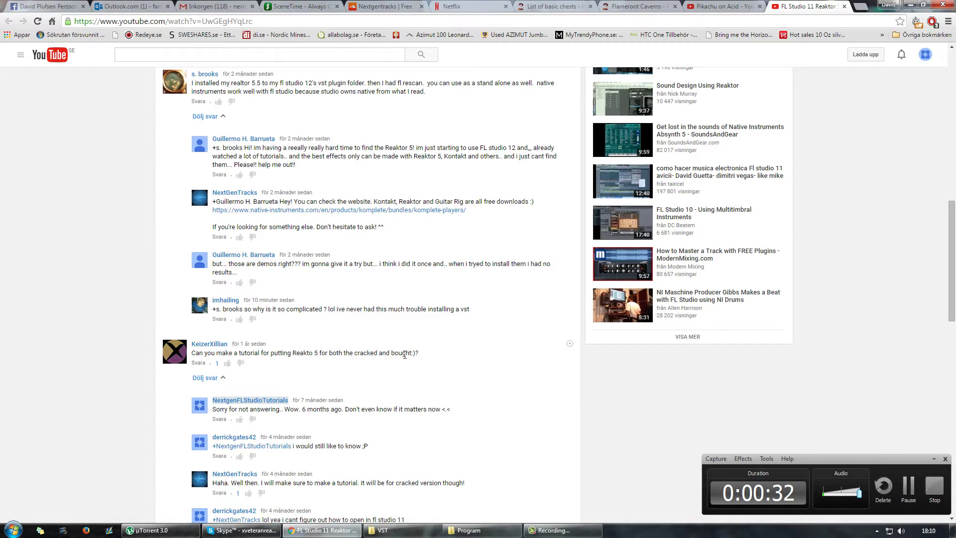
{"action": "left_click_drag", "start_coordinate": [414, 355], "coordinate": [196, 354]}
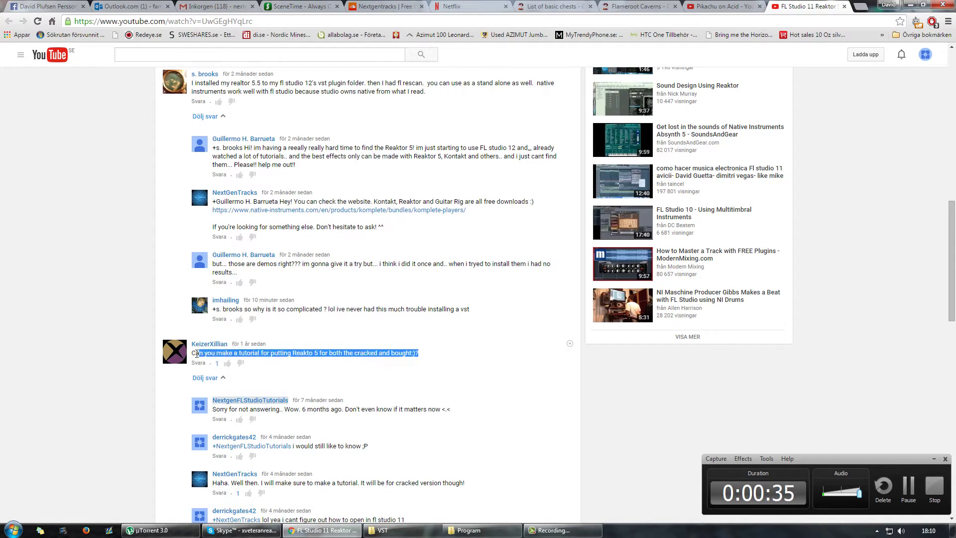
{"action": "left_click", "coordinate": [372, 350]}
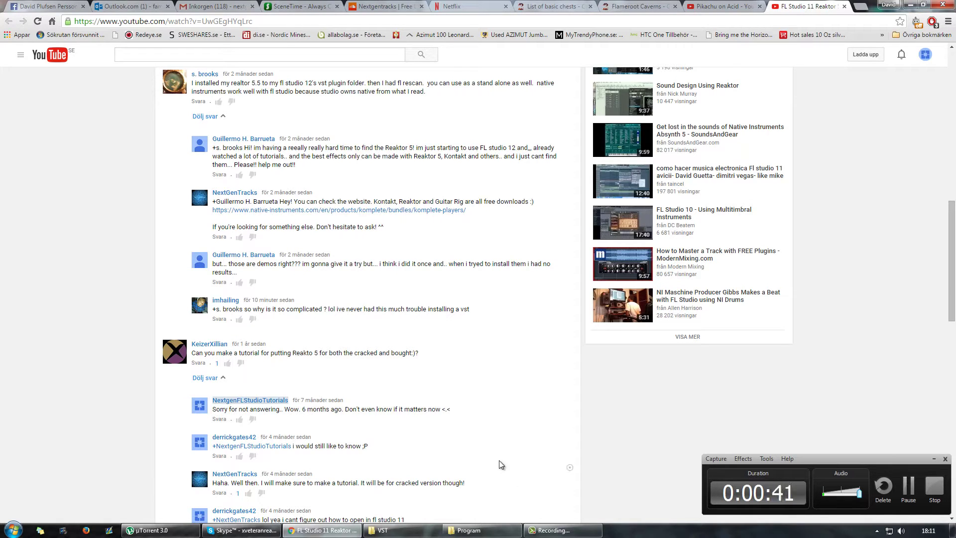
{"action": "left_click", "coordinate": [326, 530]}
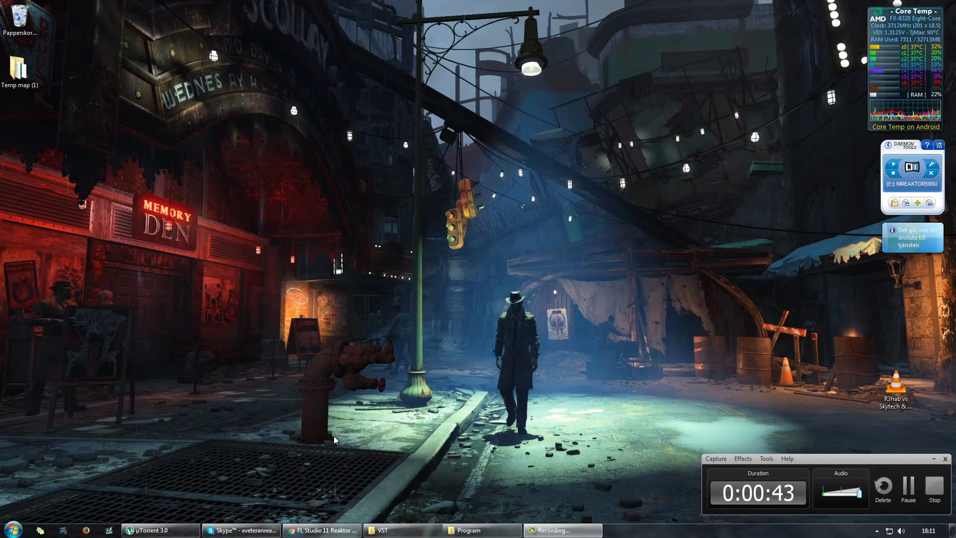
- Check the Program shortcuts folder and bring up the VST folder window
{"action": "left_click", "coordinate": [483, 531]}
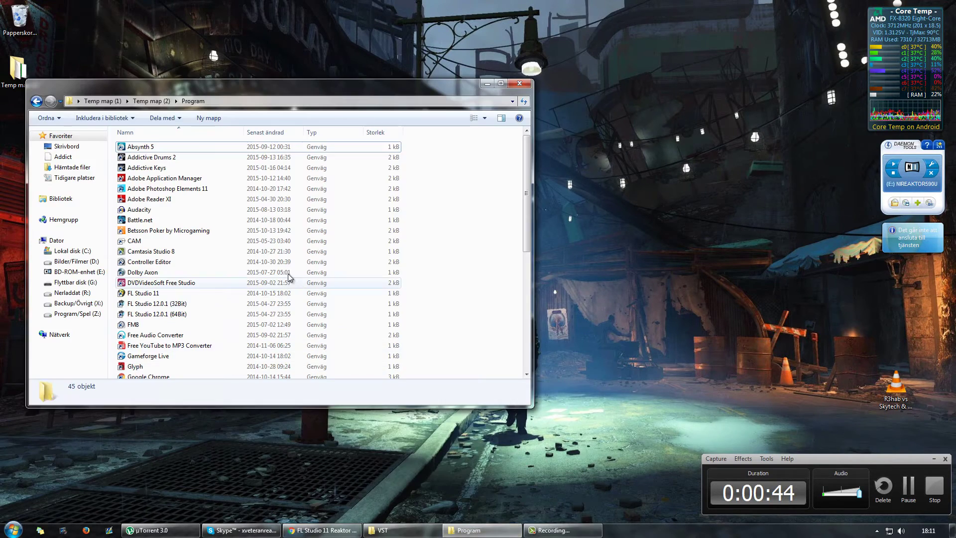
{"action": "left_click", "coordinate": [485, 531]}
{"action": "left_click", "coordinate": [388, 530]}
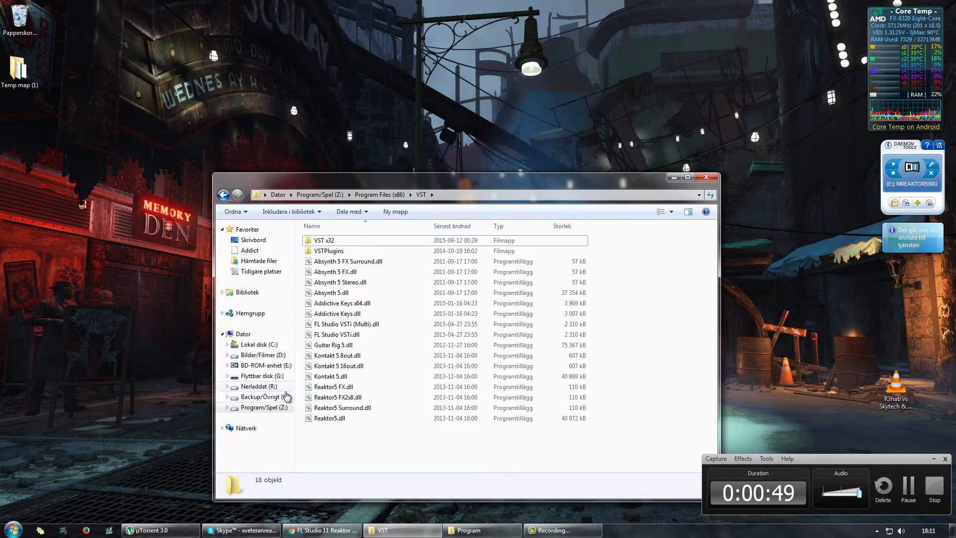
- Open the Native instruments Complete pack folder inside MUSIKEN on the Backup/Övrigt (X:) drive in a new window
{"action": "left_click", "coordinate": [12, 530]}
{"action": "left_click", "coordinate": [151, 402]}
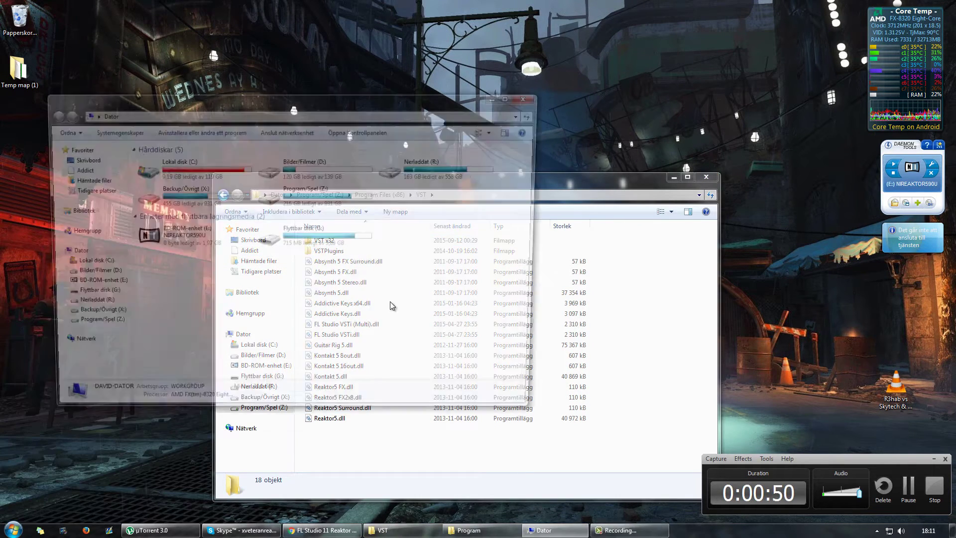
{"action": "double_click", "coordinate": [158, 200]}
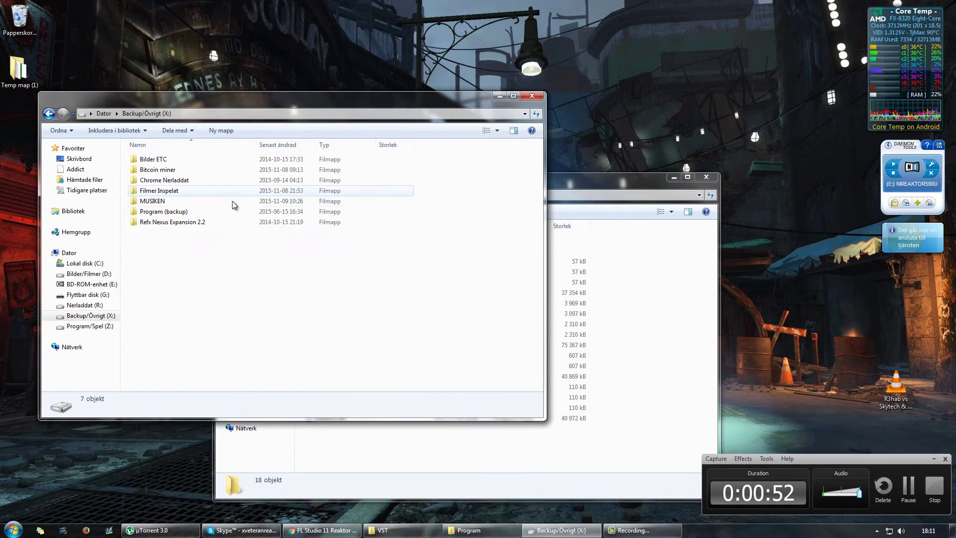
{"action": "double_click", "coordinate": [158, 202]}
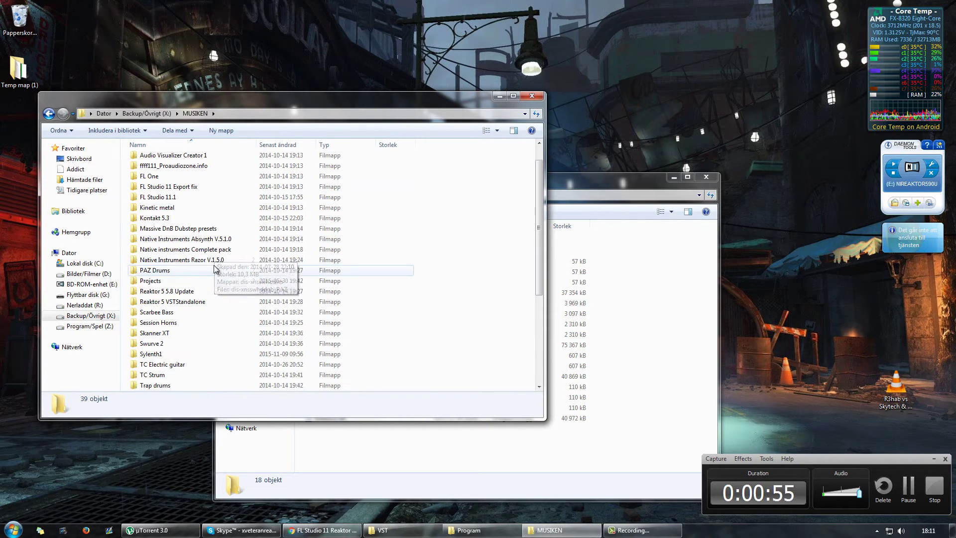
{"action": "double_click", "coordinate": [230, 250]}
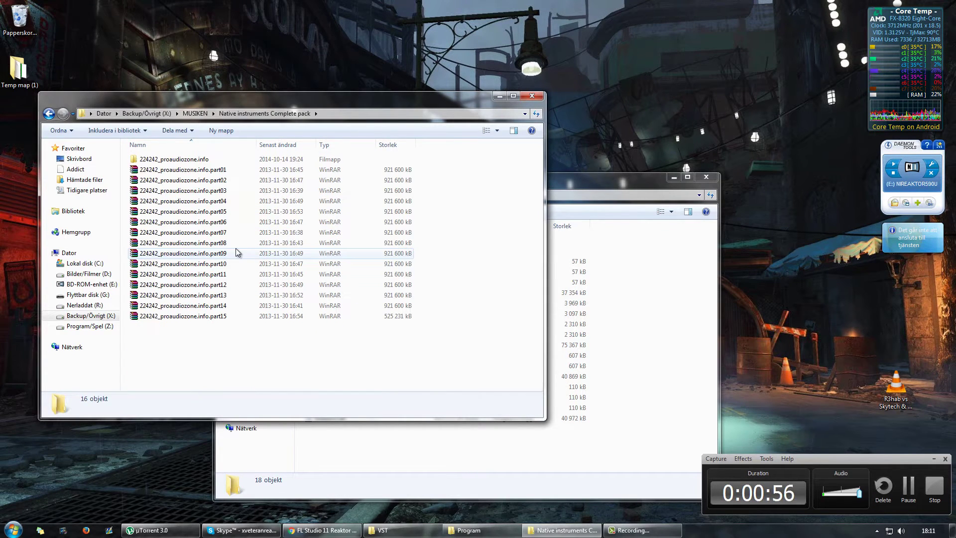
- Open the Native.Instruments.Reaktor.5.v5.9.0.Update-R2R folder inside 224242_proaudiozone.info and select the NIREAKTOR590U ISO file
{"action": "left_click", "coordinate": [183, 171]}
{"action": "double_click", "coordinate": [194, 160]}
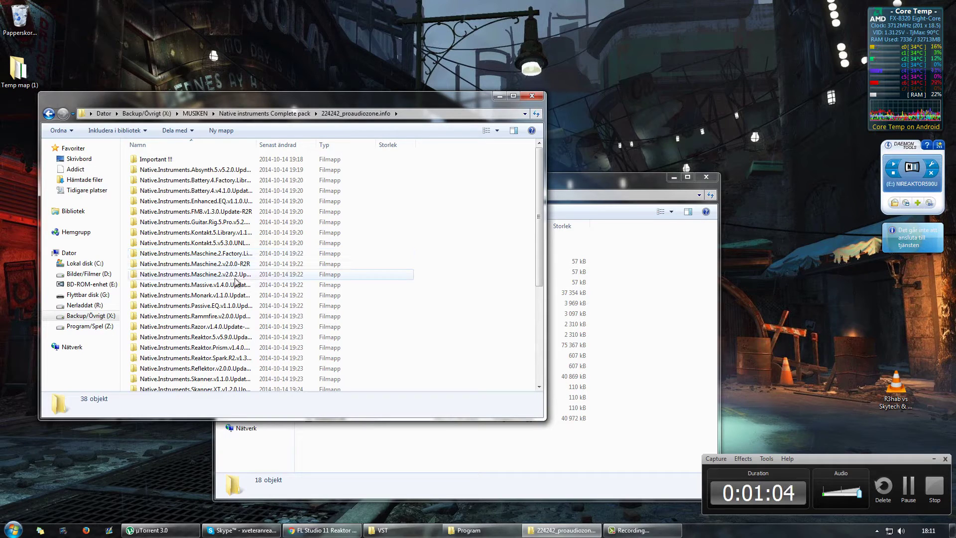
{"action": "double_click", "coordinate": [233, 338]}
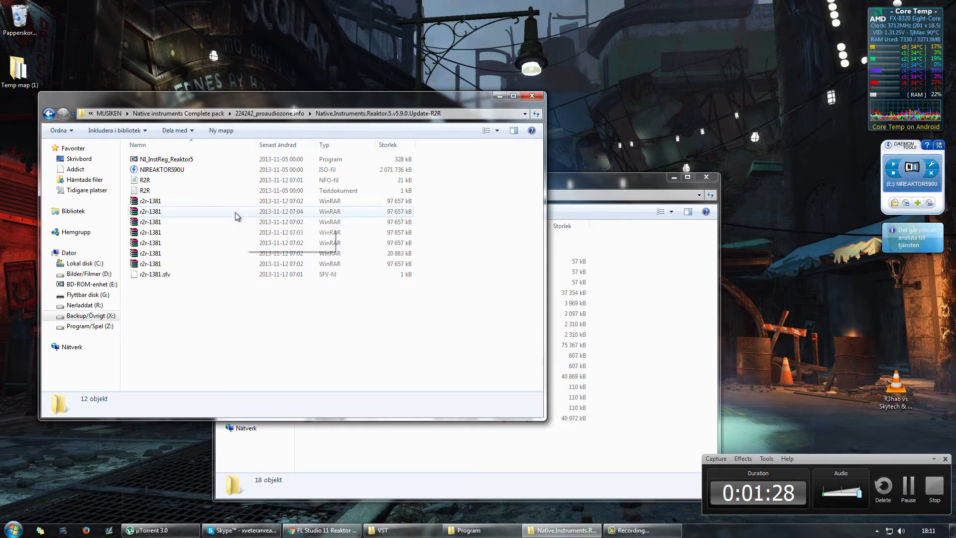
{"action": "left_click", "coordinate": [338, 173]}
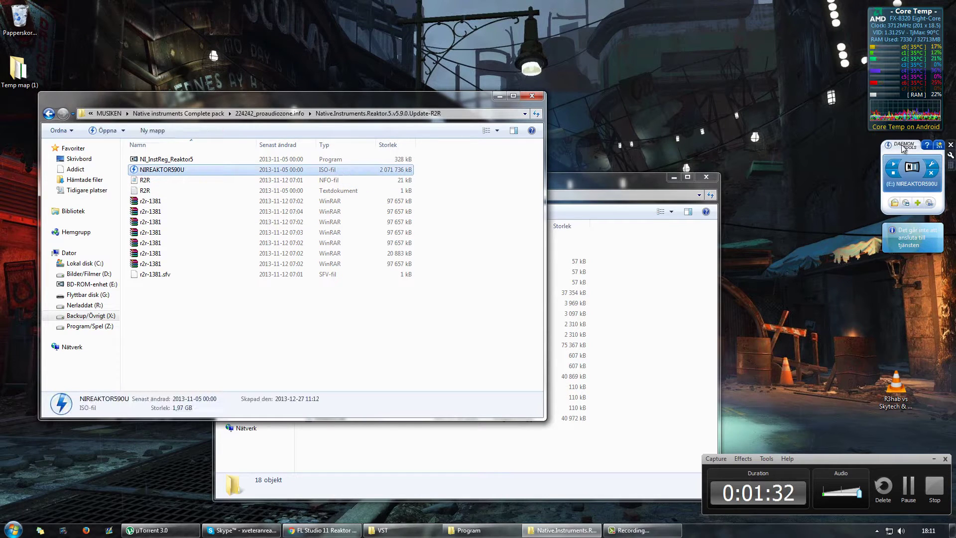
- Launch the Reaktor 5 setup wizard from the mounted NIREAKTOR590U image and cancel the installation
{"action": "left_click", "coordinate": [916, 176]}
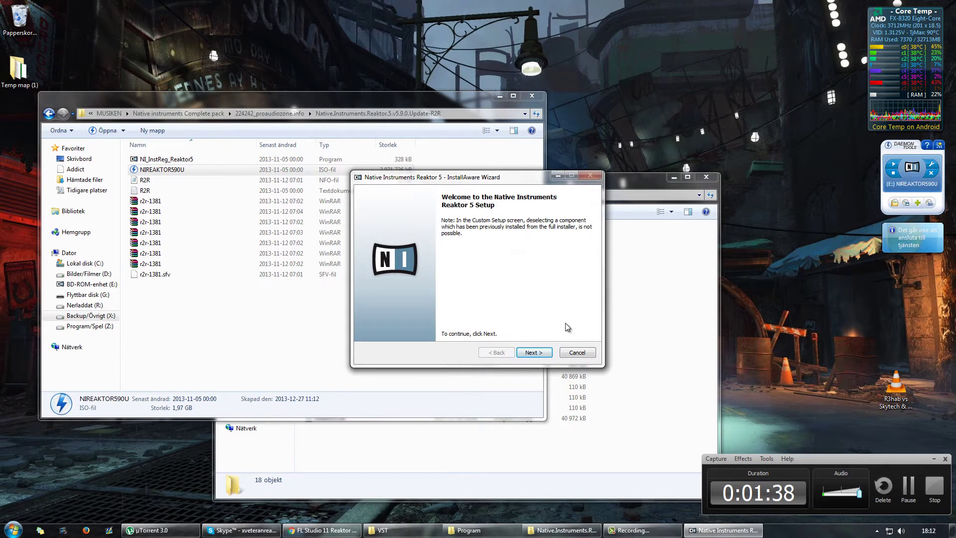
{"action": "left_click", "coordinate": [577, 352]}
{"action": "left_click", "coordinate": [513, 305]}
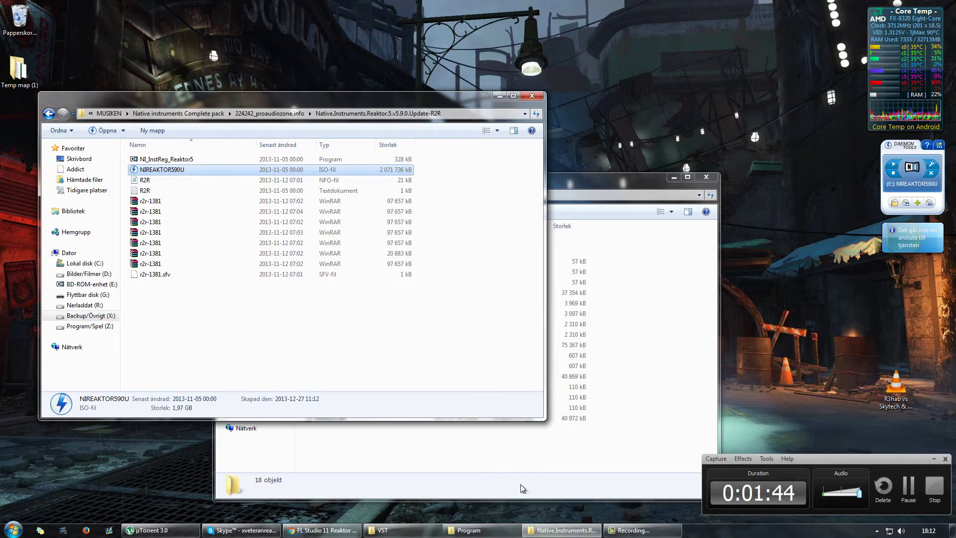
- Bring up the VST folder, and browse the folders on the Program/Spel (Z:) drive in a new computer window
{"action": "left_click", "coordinate": [393, 530]}
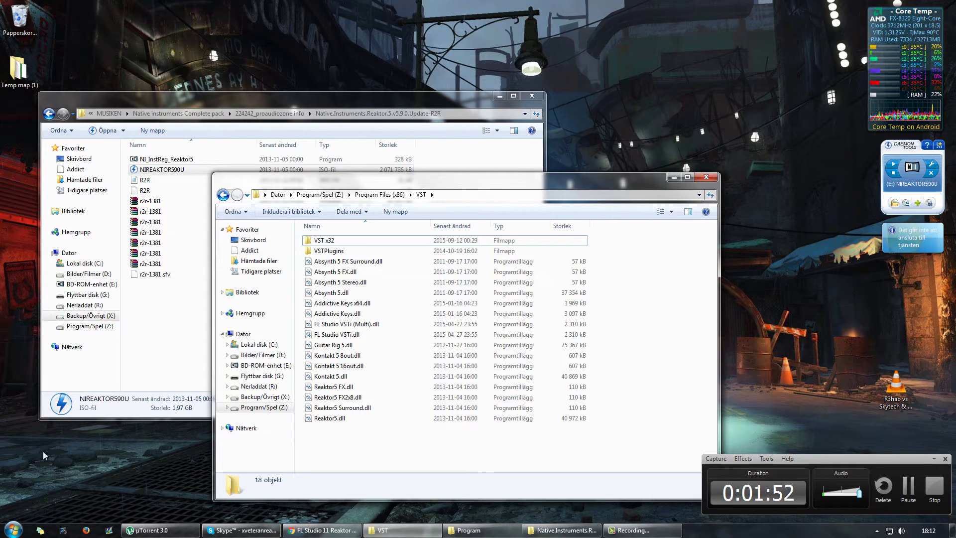
{"action": "left_click", "coordinate": [13, 529]}
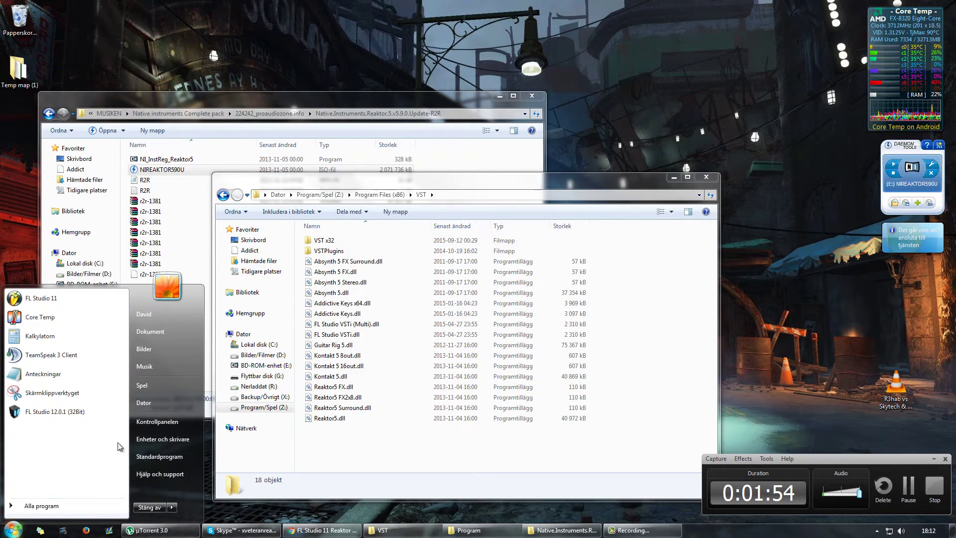
{"action": "left_click", "coordinate": [168, 403]}
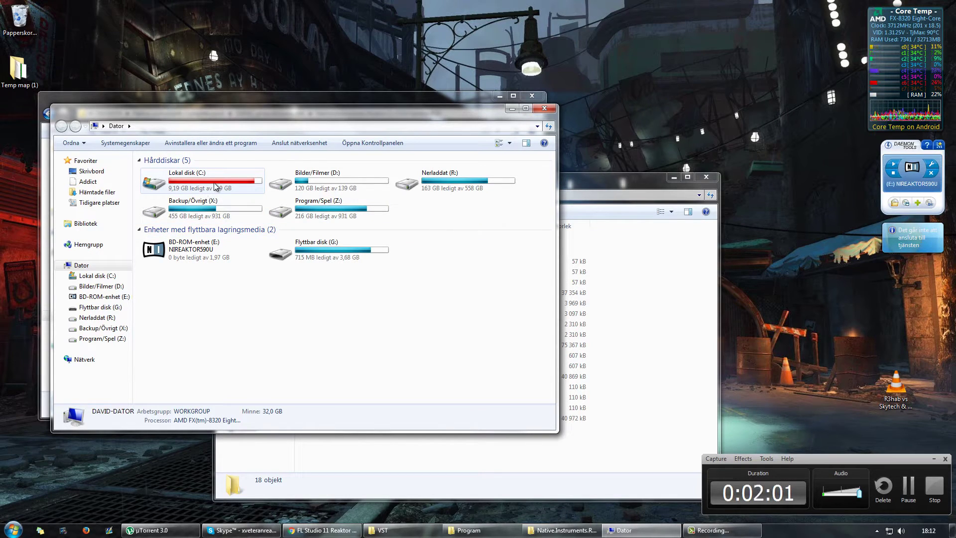
{"action": "left_click", "coordinate": [345, 208]}
{"action": "double_click", "coordinate": [345, 207]}
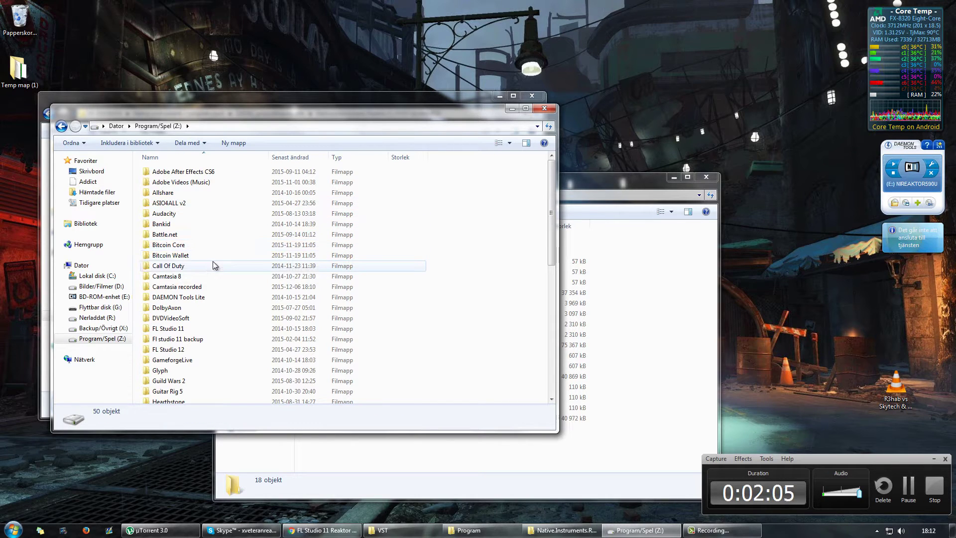
{"action": "scroll", "coordinate": [228, 288], "scroll_direction": "down", "scroll_amount": 8}
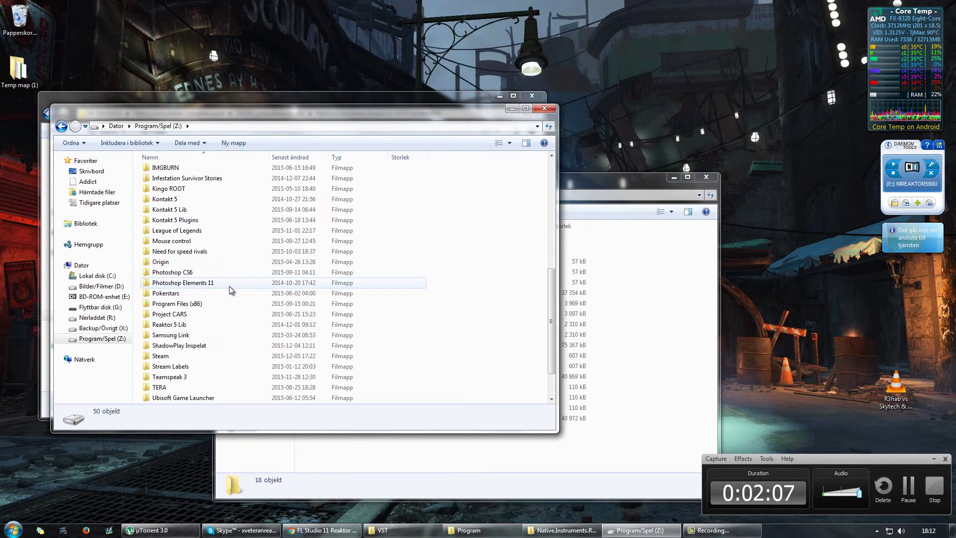
{"action": "scroll", "coordinate": [232, 284], "scroll_direction": "down", "scroll_amount": 2}
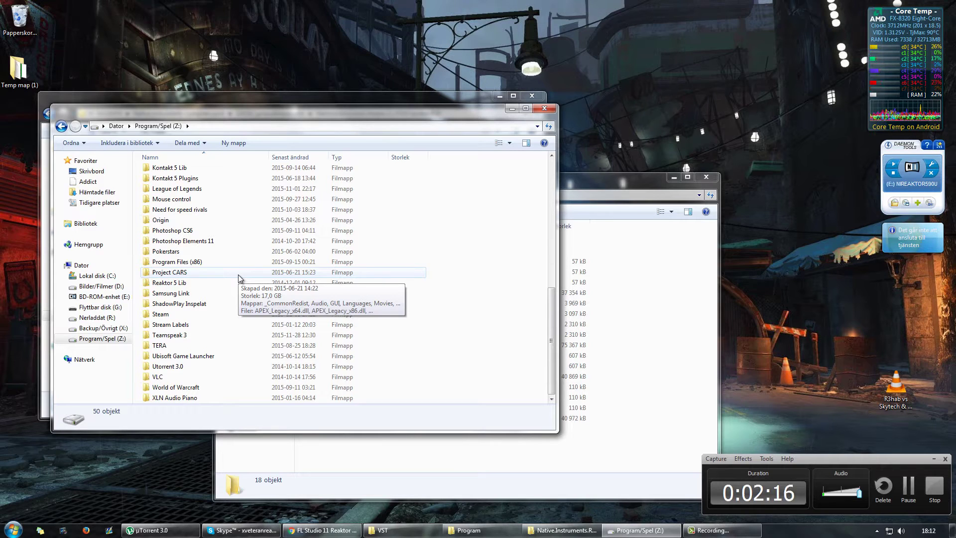
- View the top-level folders of Lokal disk (C:) and return to the drive overview
{"action": "left_click", "coordinate": [62, 127]}
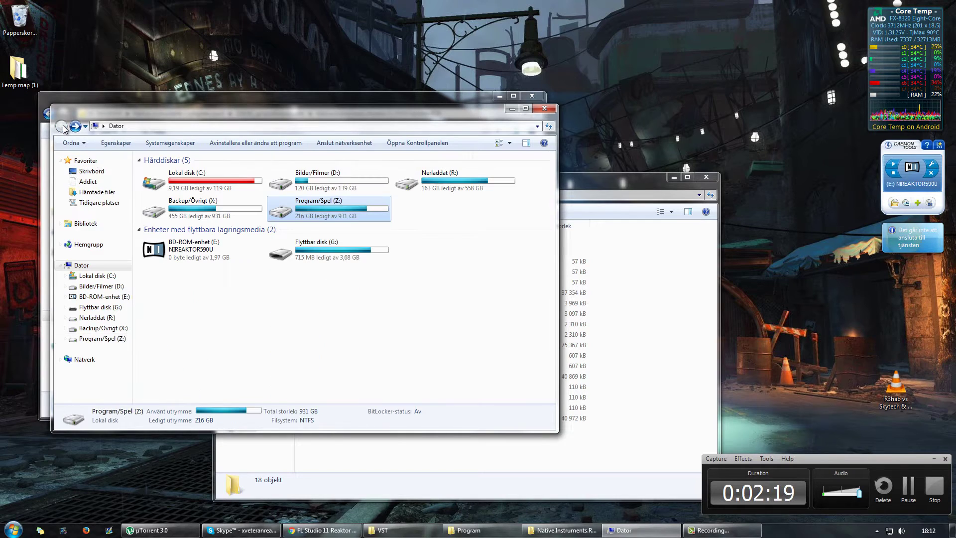
{"action": "double_click", "coordinate": [215, 181]}
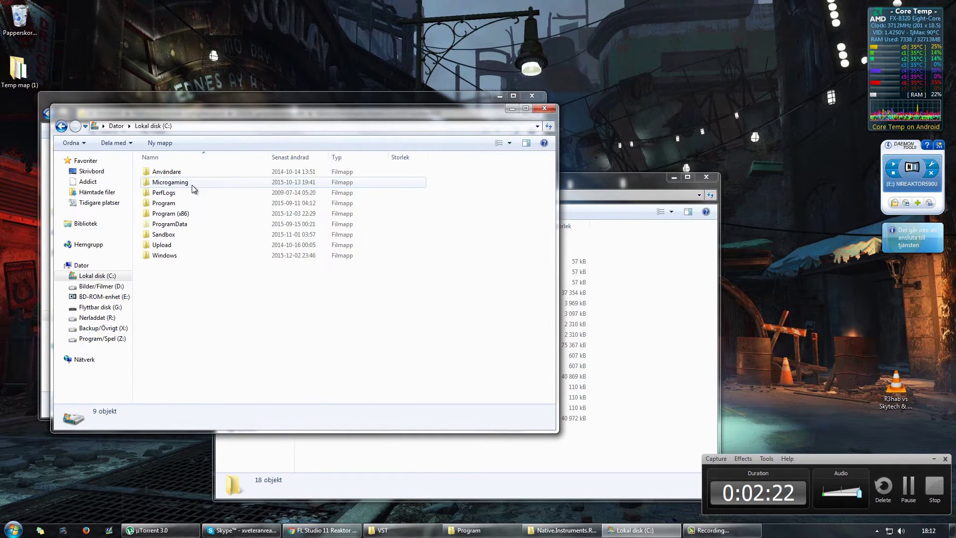
{"action": "left_click", "coordinate": [61, 126]}
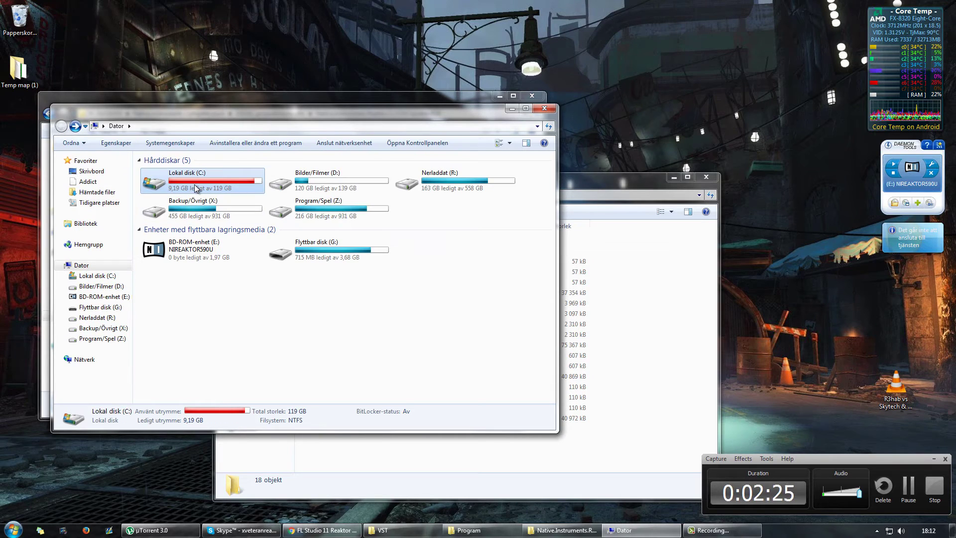
- Open the Program Files (x86) folder on the Program/Spel (Z:) drive
{"action": "double_click", "coordinate": [319, 210]}
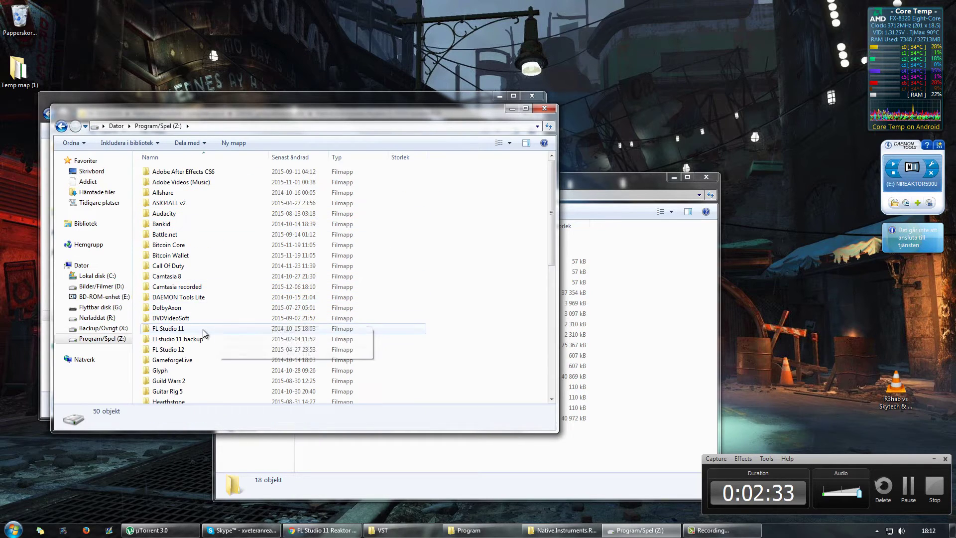
{"action": "scroll", "coordinate": [203, 323], "scroll_direction": "down", "scroll_amount": 5}
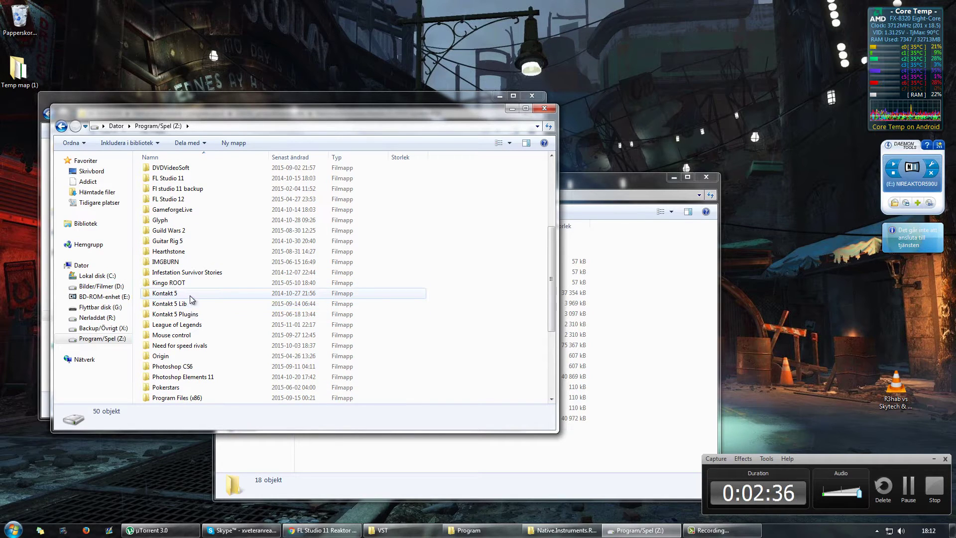
{"action": "scroll", "coordinate": [194, 332], "scroll_direction": "down", "scroll_amount": 5}
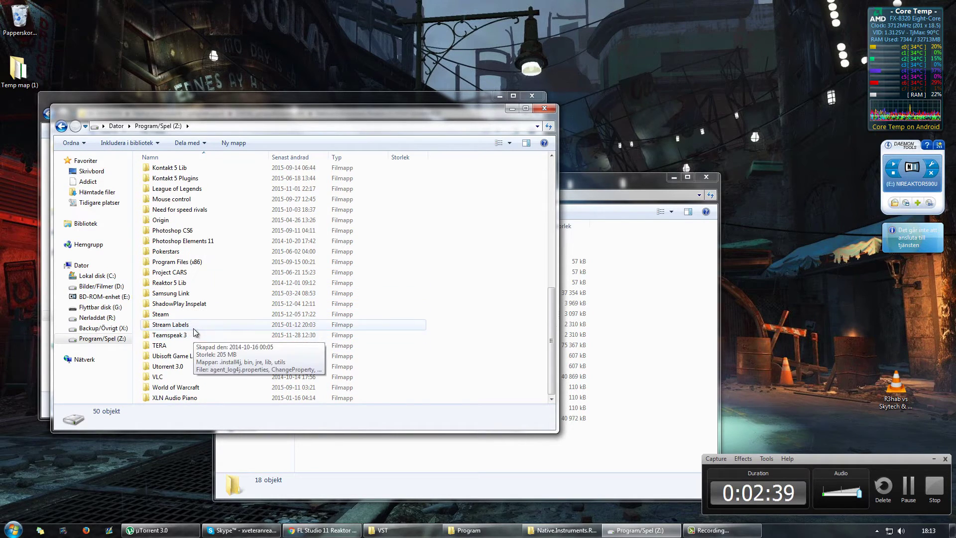
{"action": "left_click", "coordinate": [195, 262]}
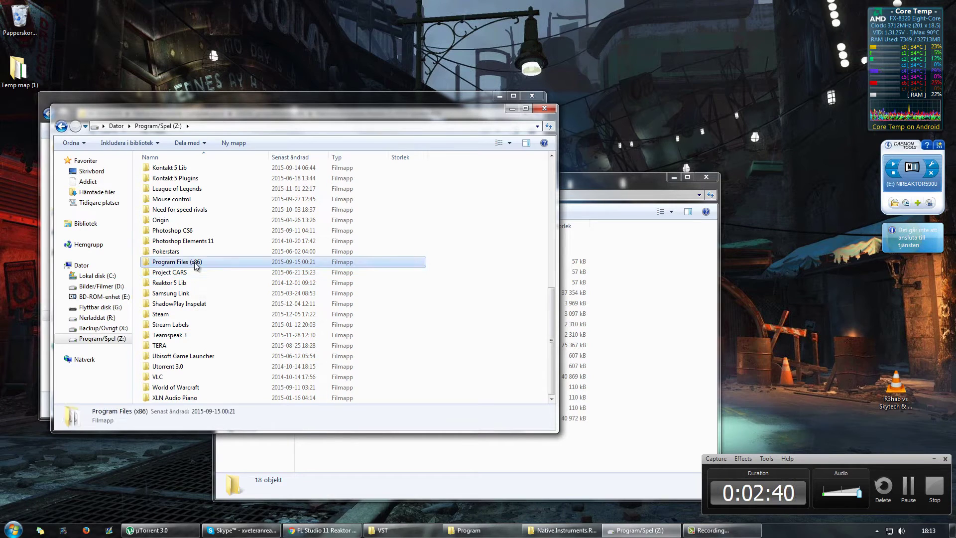
{"action": "double_click", "coordinate": [194, 262]}
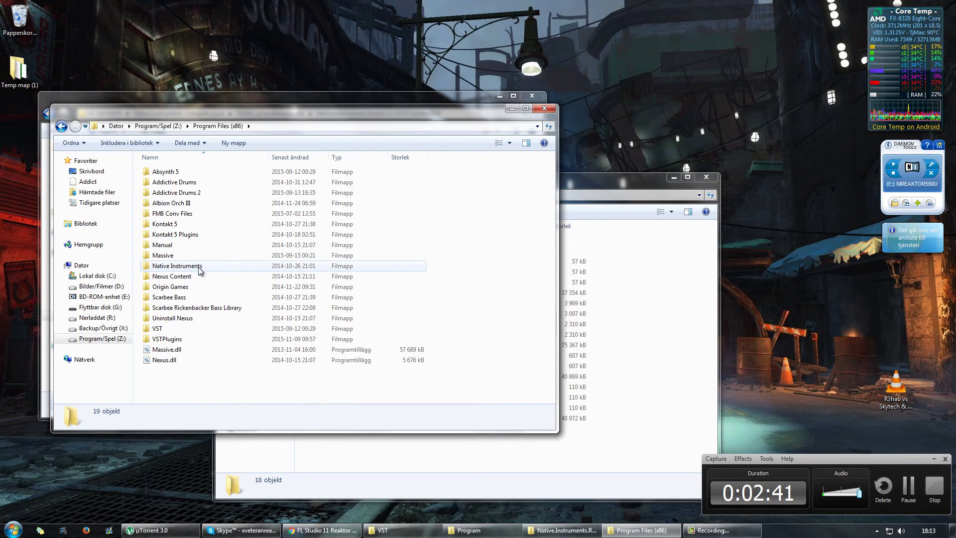
- Check the VSTPlugins folder in Program Files (x86), and return to the Z: drive's folder list
{"action": "double_click", "coordinate": [194, 339]}
{"action": "left_click", "coordinate": [61, 126]}
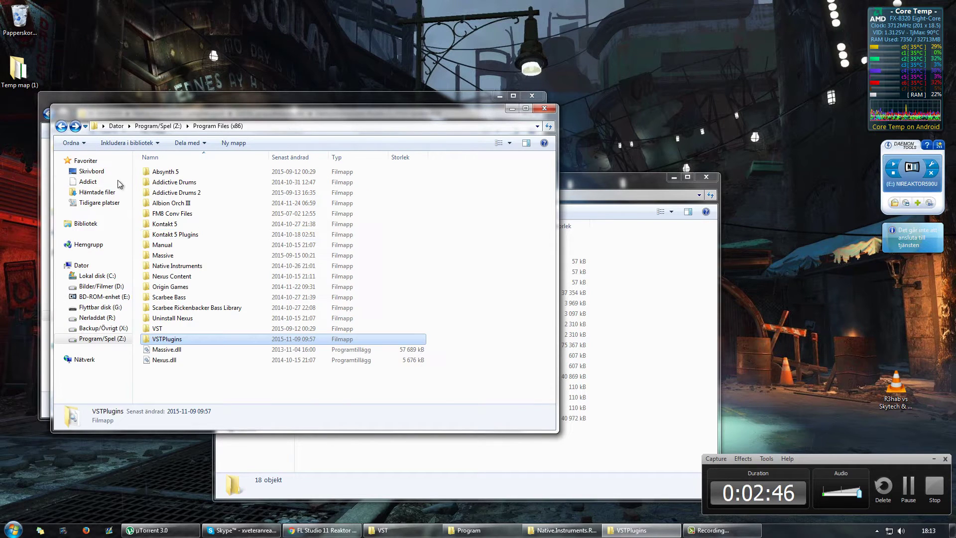
{"action": "left_click", "coordinate": [61, 126]}
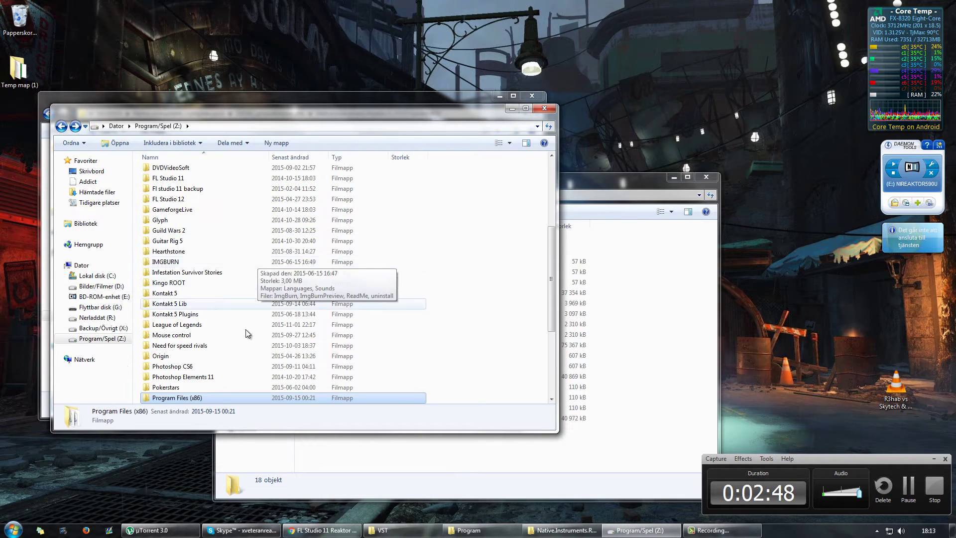
- Look through the program folders on the Program/Spel (Z:) drive
{"action": "scroll", "coordinate": [234, 315], "scroll_direction": "up", "scroll_amount": 7}
{"action": "scroll", "coordinate": [216, 318], "scroll_direction": "down", "scroll_amount": 1}
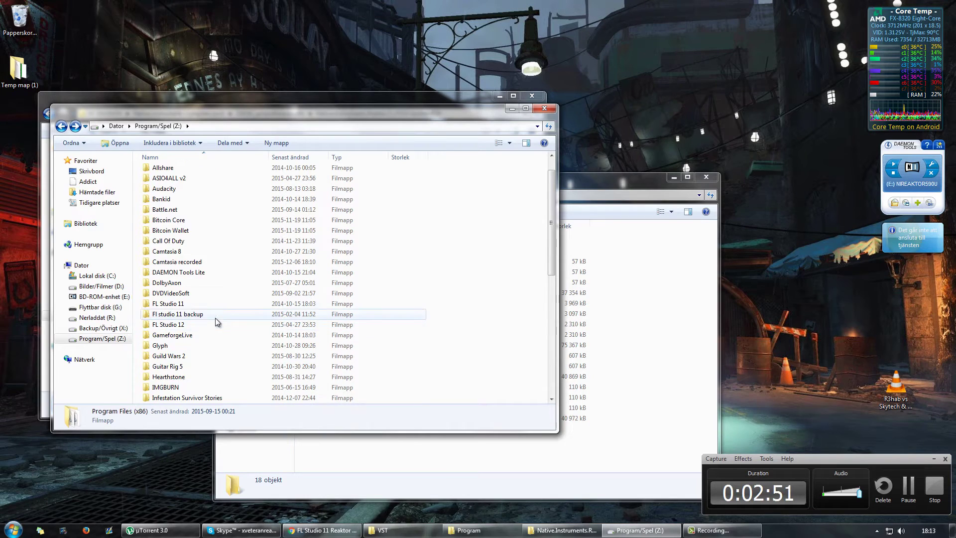
{"action": "scroll", "coordinate": [189, 326], "scroll_direction": "down", "scroll_amount": 4}
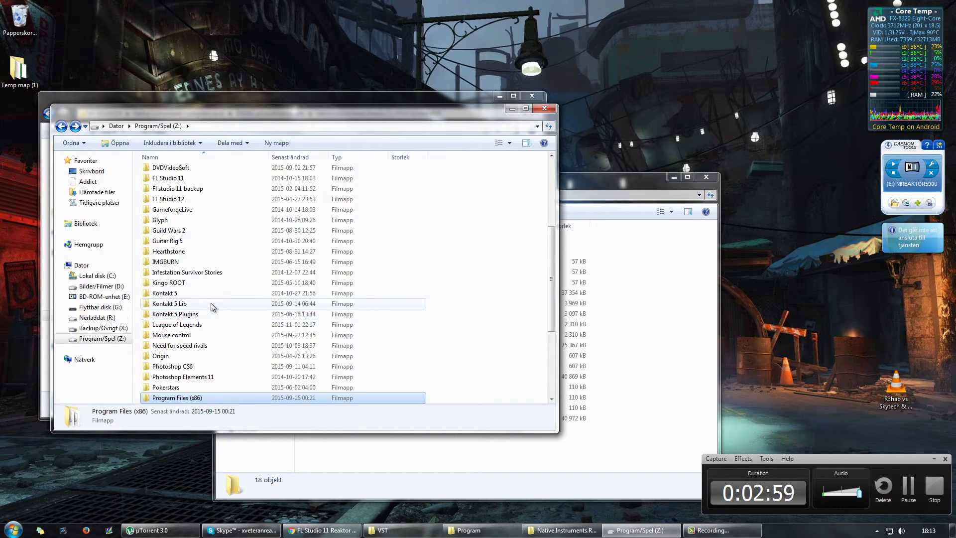
{"action": "mouse_move", "coordinate": [210, 302]}
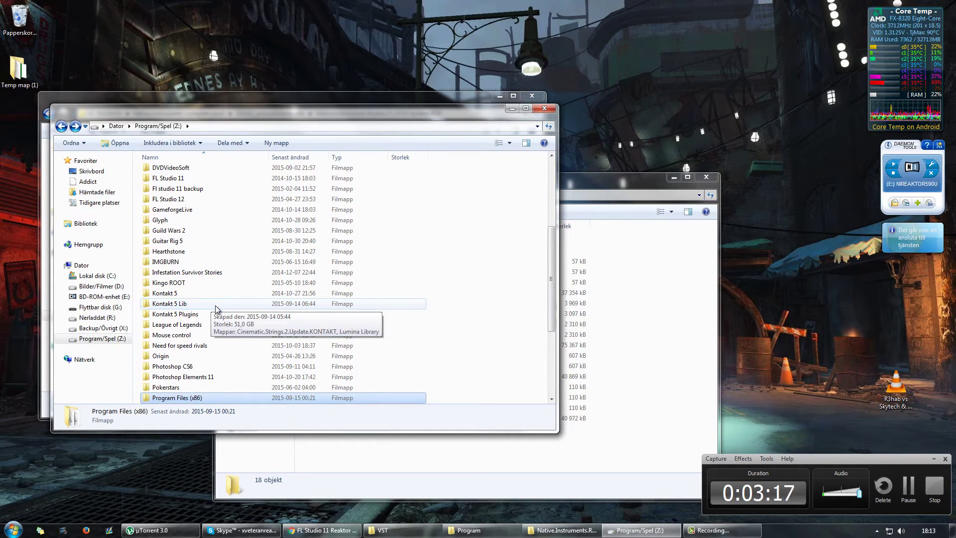
{"action": "scroll", "coordinate": [216, 307], "scroll_direction": "down", "scroll_amount": 2}
{"action": "scroll", "coordinate": [216, 307], "scroll_direction": "down", "scroll_amount": 1}
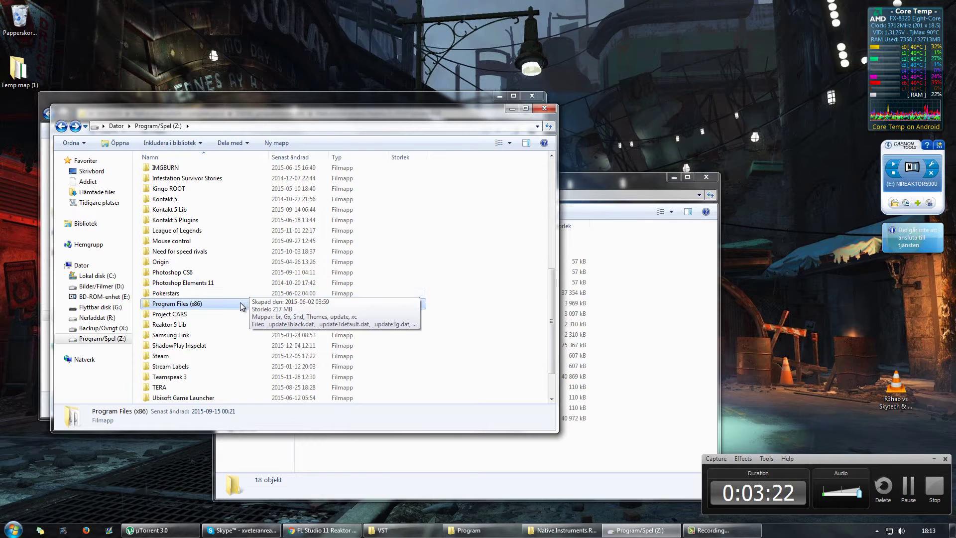
{"action": "scroll", "coordinate": [238, 306], "scroll_direction": "up", "scroll_amount": 4}
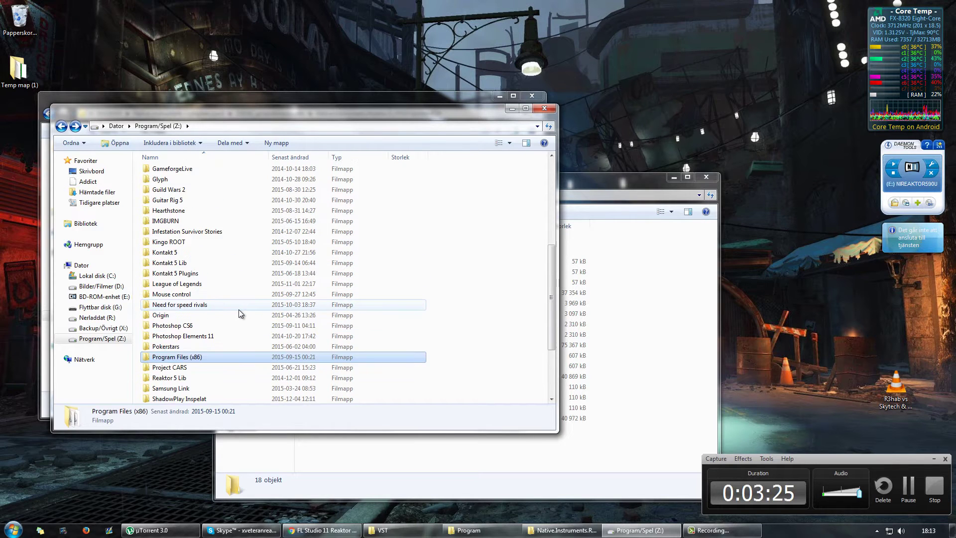
{"action": "scroll", "coordinate": [247, 291], "scroll_direction": "up", "scroll_amount": 3}
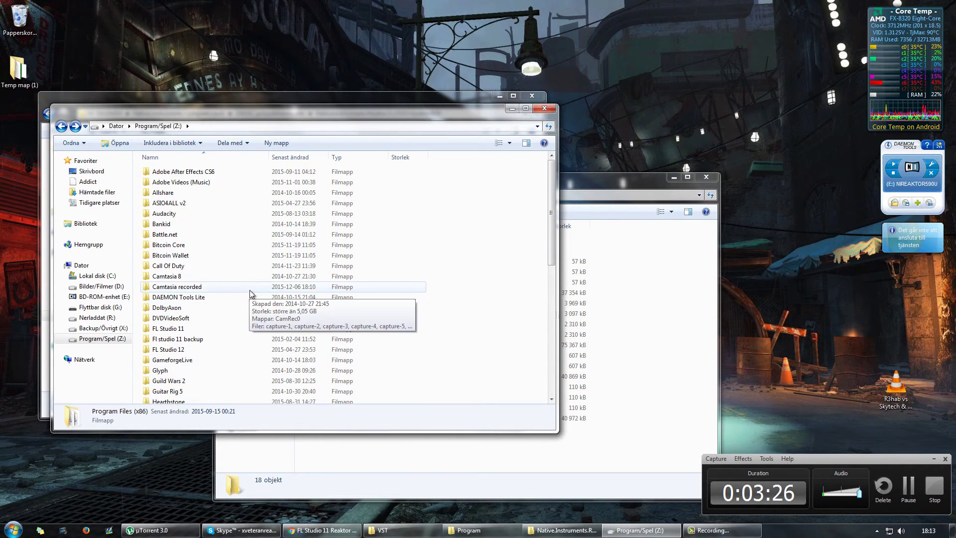
{"action": "scroll", "coordinate": [252, 276], "scroll_direction": "down", "scroll_amount": 3}
{"action": "scroll", "coordinate": [252, 276], "scroll_direction": "down", "scroll_amount": 5}
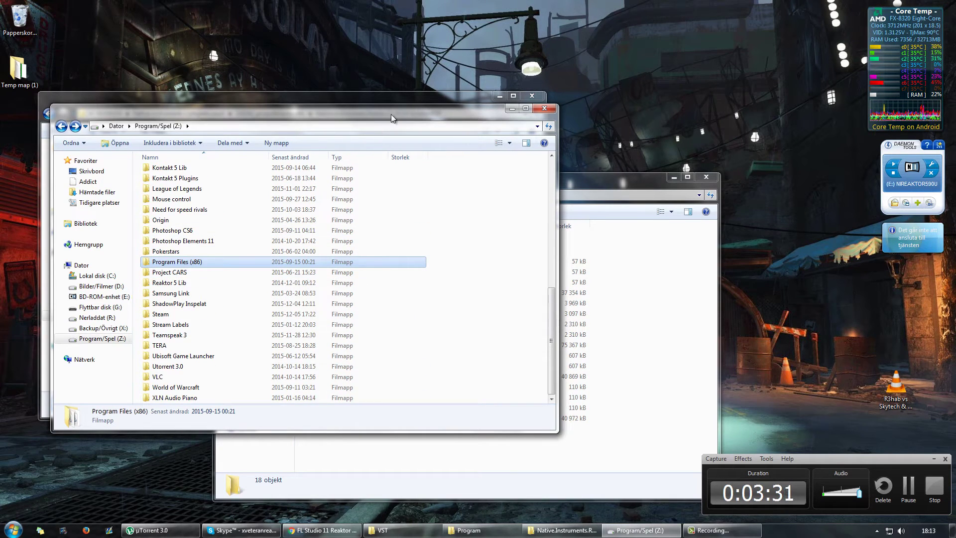
- Check the top-level folders of Lokal disk (C:) and Program/Spel (Z:), and close that Explorer window
{"action": "left_click", "coordinate": [61, 126]}
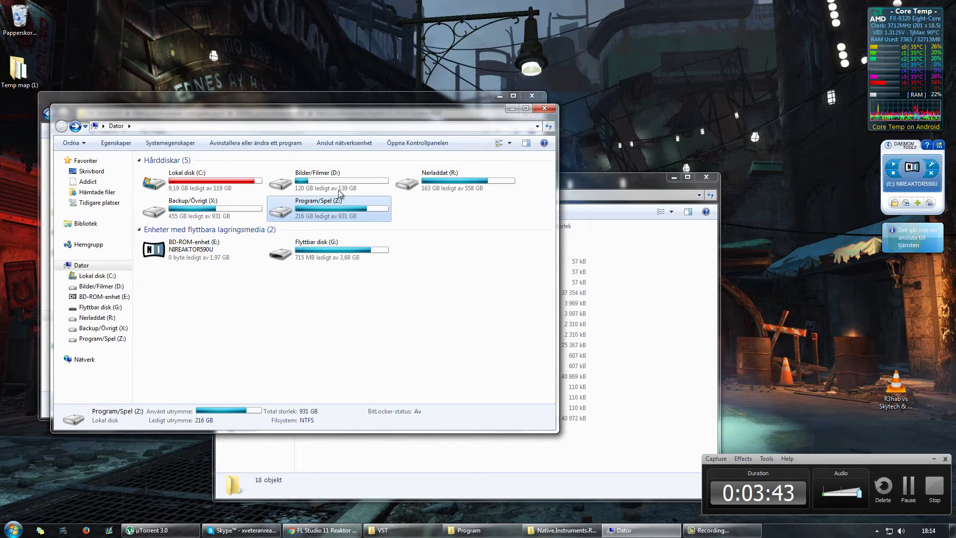
{"action": "double_click", "coordinate": [242, 184]}
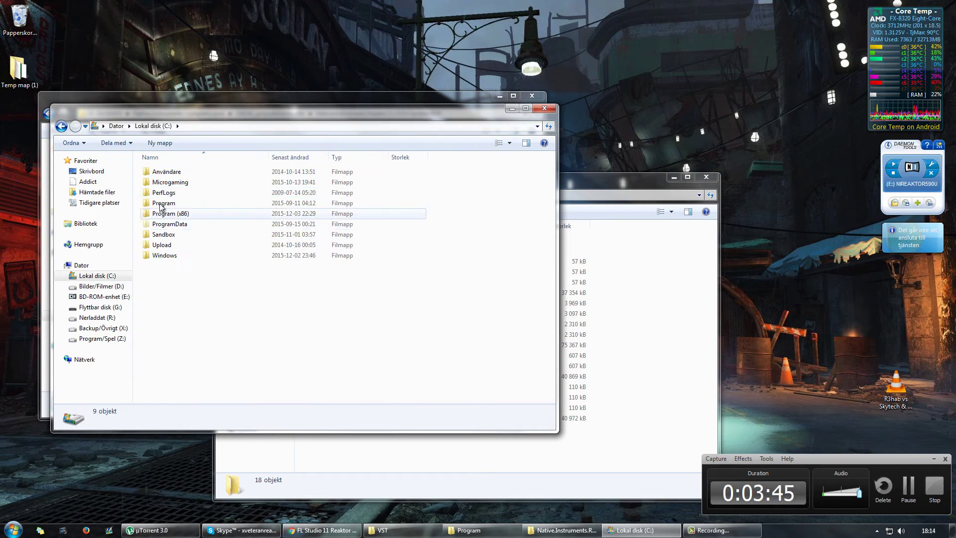
{"action": "key", "text": "BackSpace"}
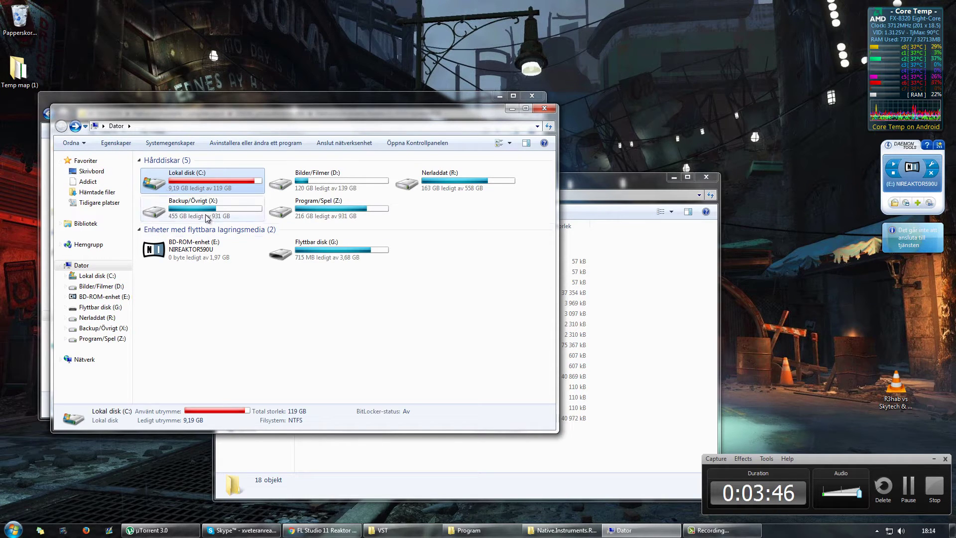
{"action": "double_click", "coordinate": [357, 206]}
{"action": "scroll", "coordinate": [240, 280], "scroll_direction": "down", "scroll_amount": 6}
{"action": "scroll", "coordinate": [239, 272], "scroll_direction": "down", "scroll_amount": 3}
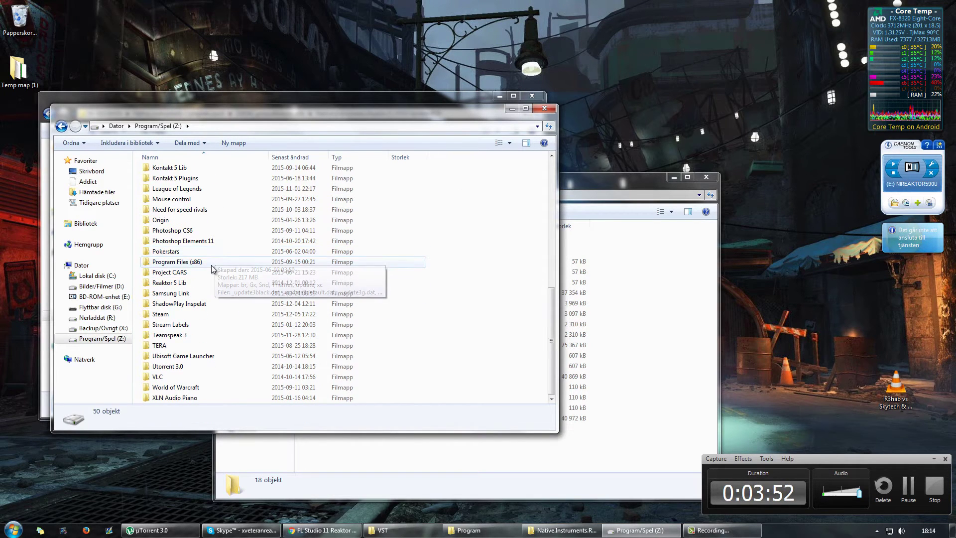
{"action": "left_click", "coordinate": [544, 108]}
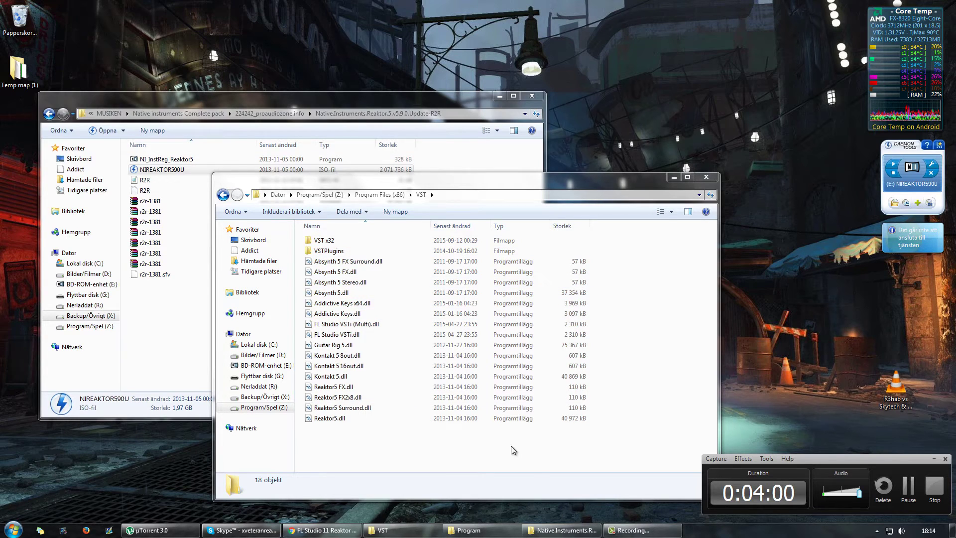
- Launch Reaktor 5 from its shortcut in the Program folder, and move its window over the folder windows
{"action": "left_click", "coordinate": [477, 507]}
{"action": "scroll", "coordinate": [225, 297], "scroll_direction": "down", "scroll_amount": 7}
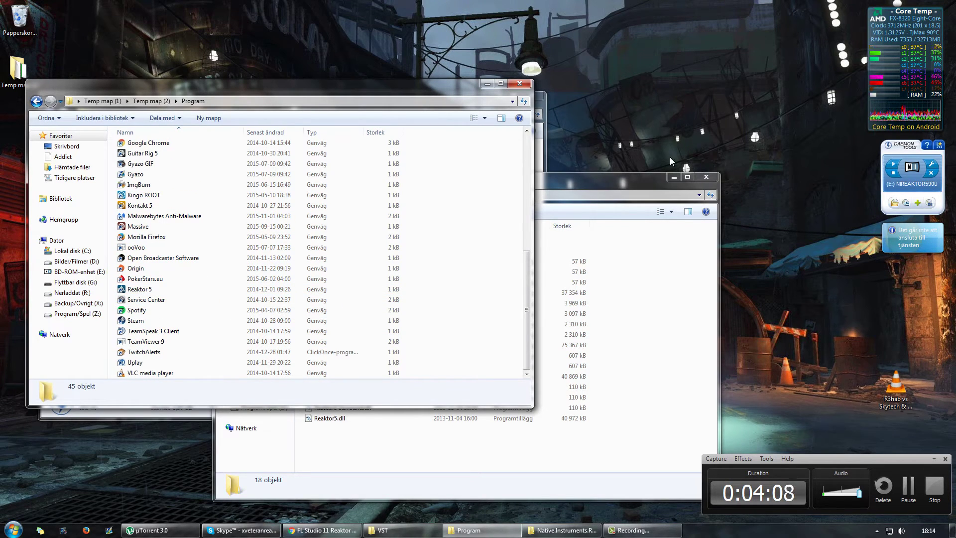
{"action": "double_click", "coordinate": [161, 293]}
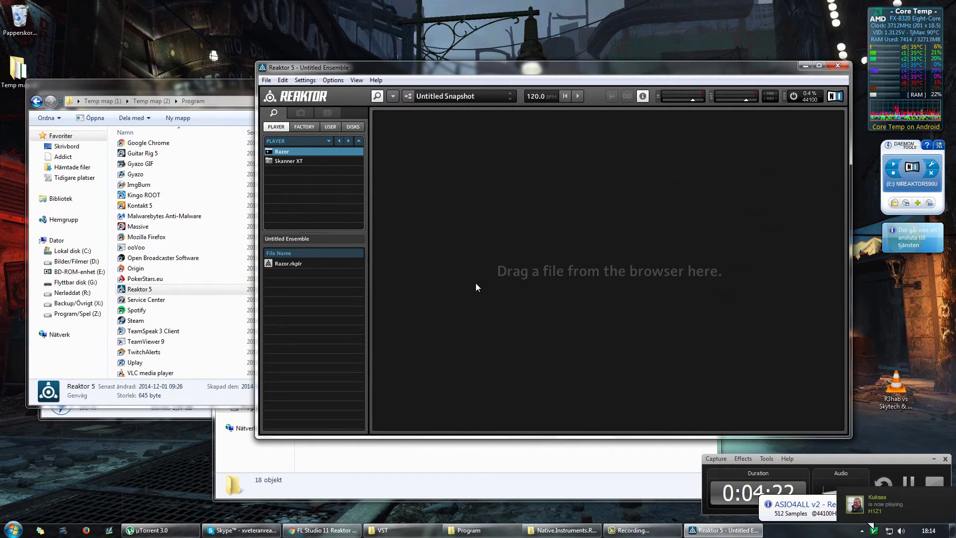
{"action": "left_click_drag", "start_coordinate": [435, 71], "coordinate": [287, 100]}
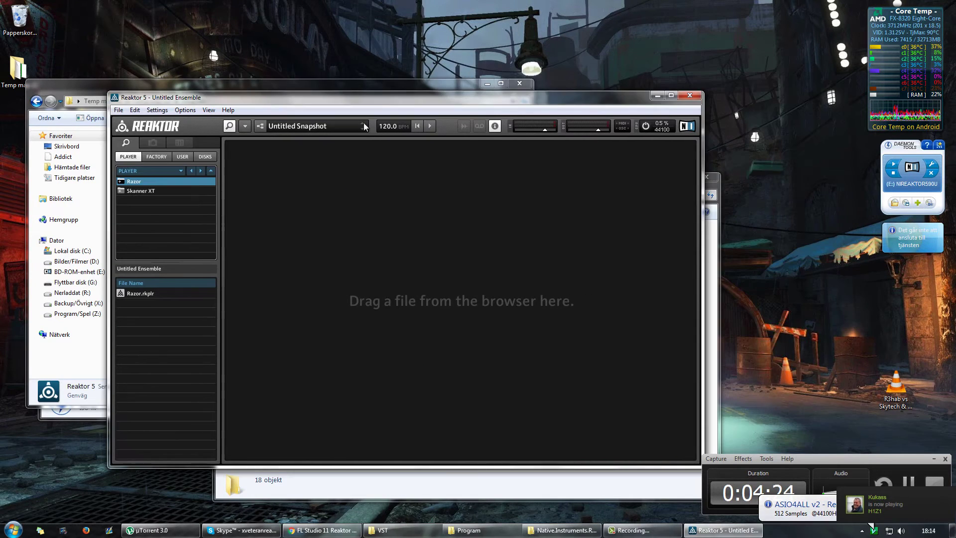
- Display Reaktor 5's version and license information screen, and dismiss it
{"action": "left_click", "coordinate": [119, 109]}
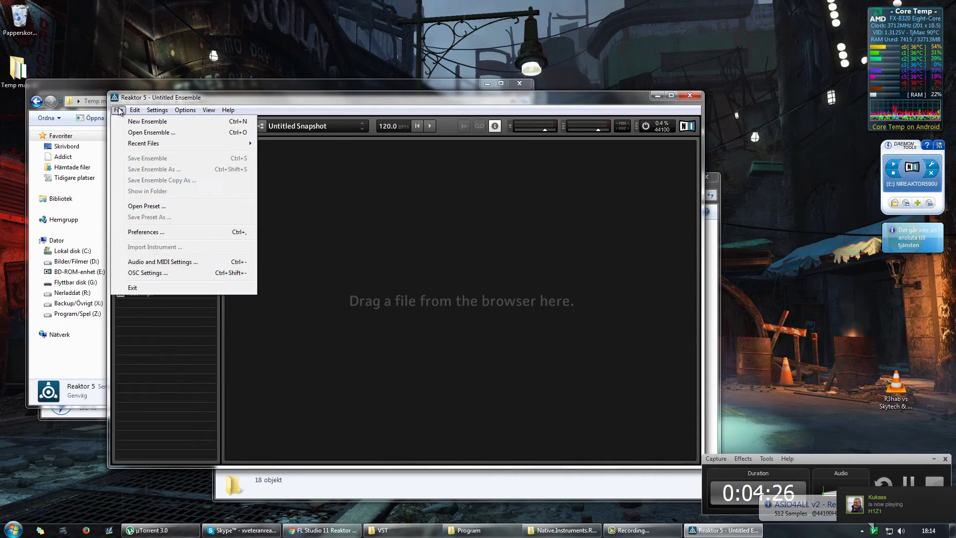
{"action": "left_click", "coordinate": [150, 131]}
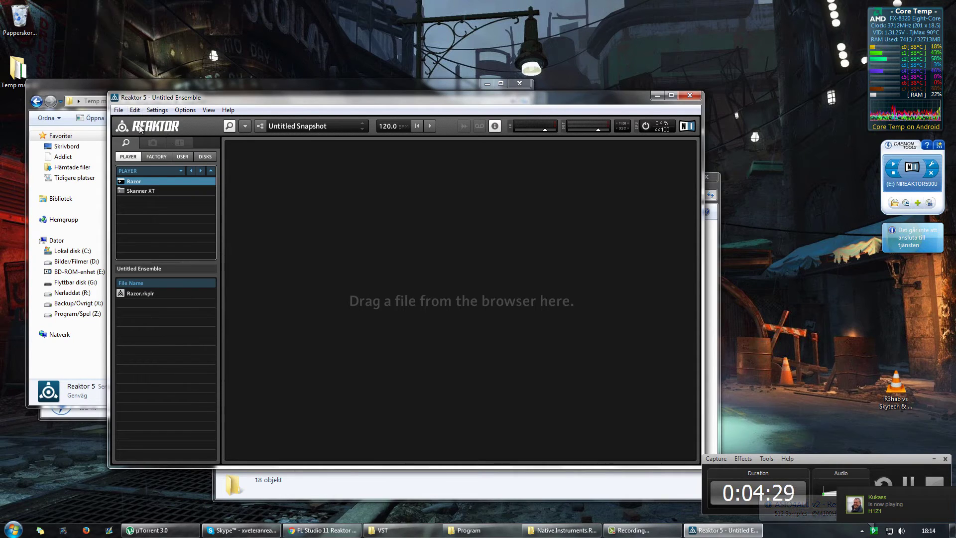
{"action": "left_click", "coordinate": [129, 127]}
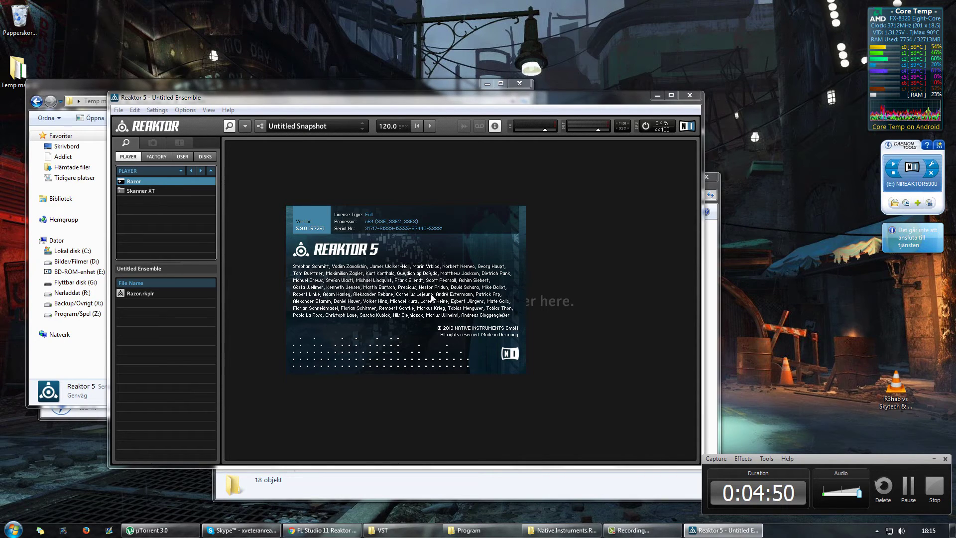
{"action": "left_click", "coordinate": [401, 267]}
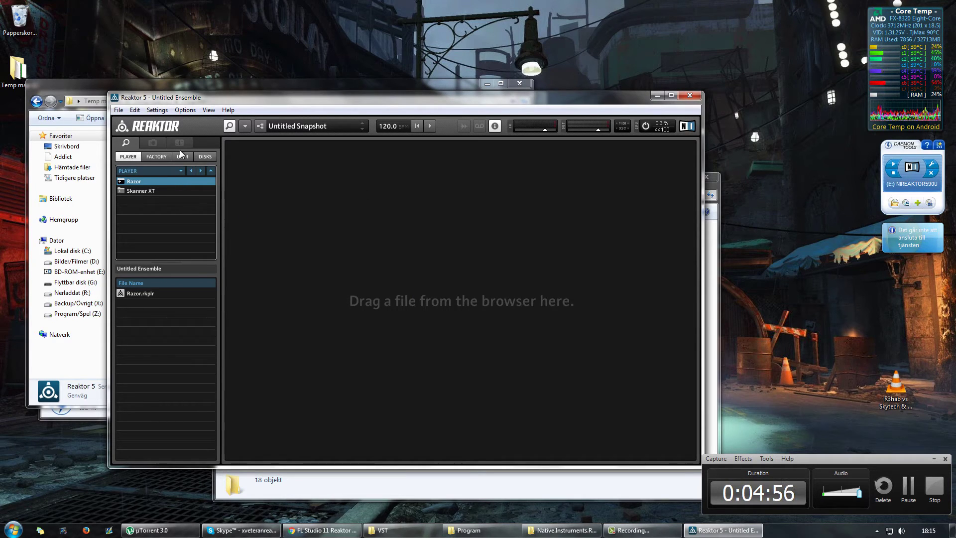
- Browse the Factory content in Reaktor's browser, and check the files of the Player instruments Skanner XT and Razor
{"action": "left_click", "coordinate": [158, 160]}
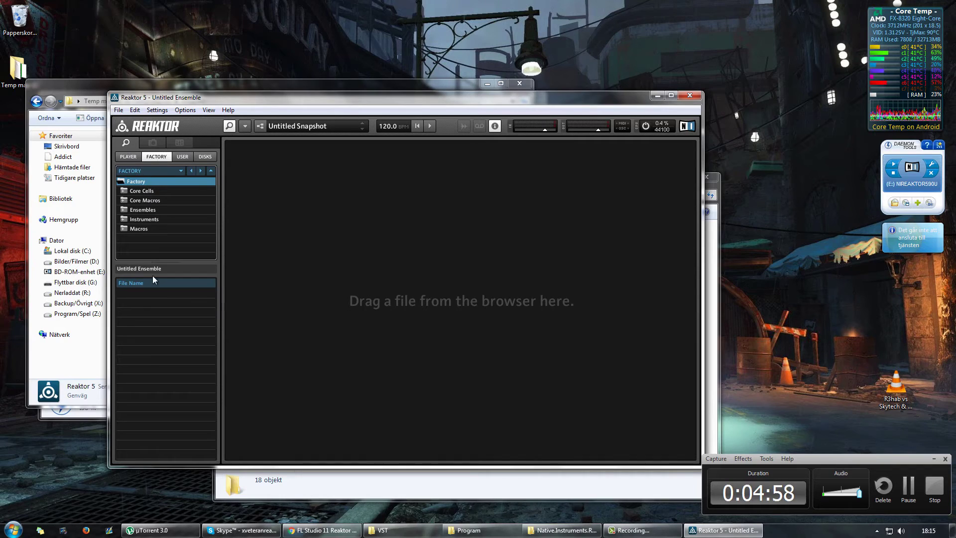
{"action": "left_click", "coordinate": [131, 158]}
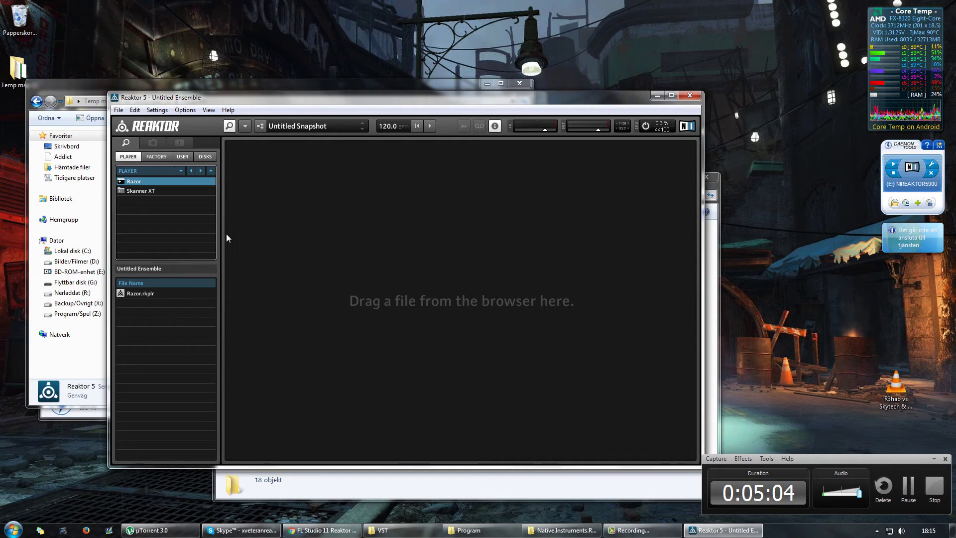
{"action": "left_click", "coordinate": [136, 189]}
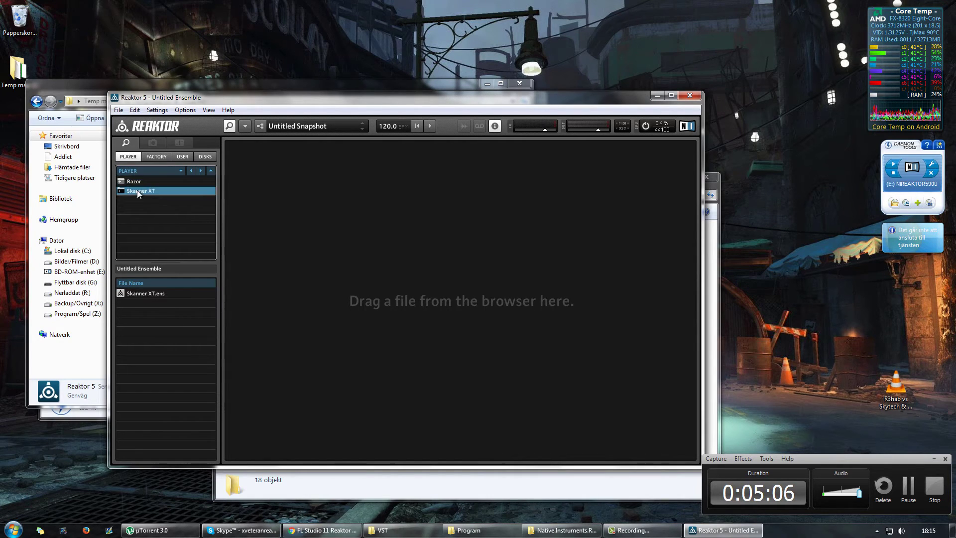
{"action": "left_click", "coordinate": [138, 180]}
{"action": "left_click", "coordinate": [161, 293]}
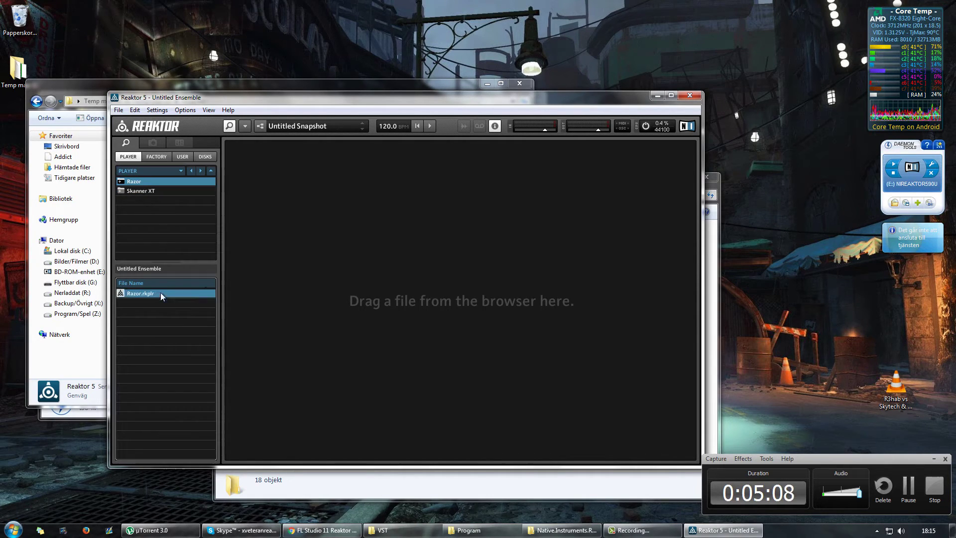
{"action": "left_click", "coordinate": [145, 184]}
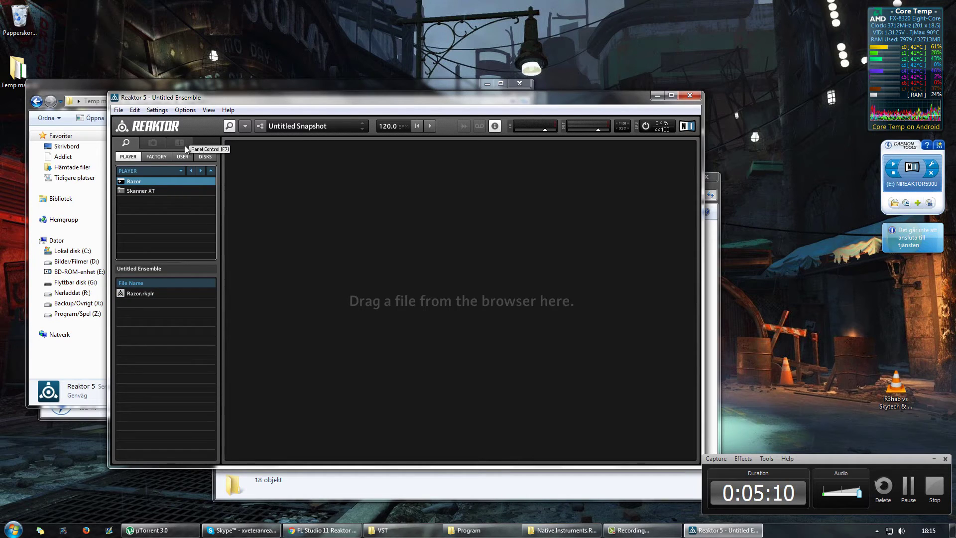
{"action": "left_click", "coordinate": [185, 109]}
{"action": "mouse_move", "coordinate": [159, 110]}
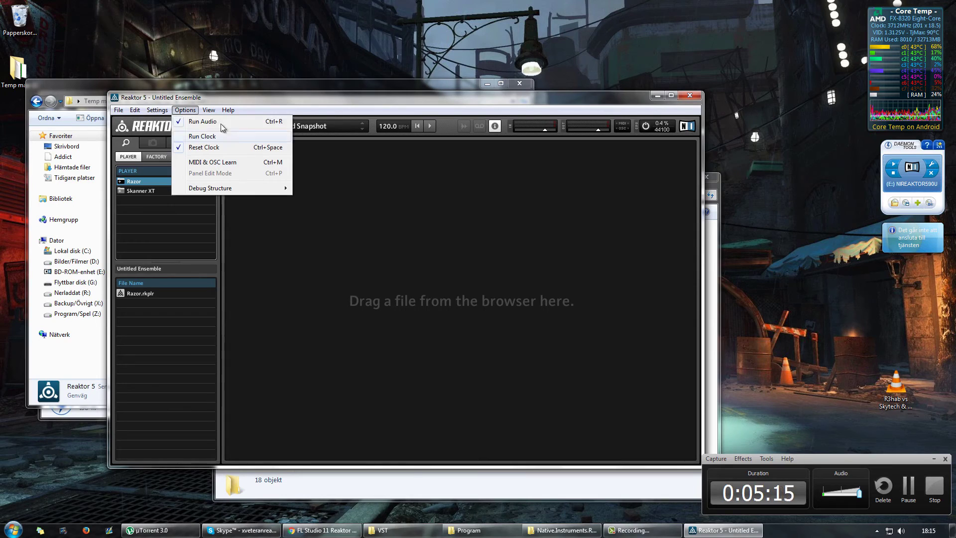
{"action": "left_click", "coordinate": [920, 493]}
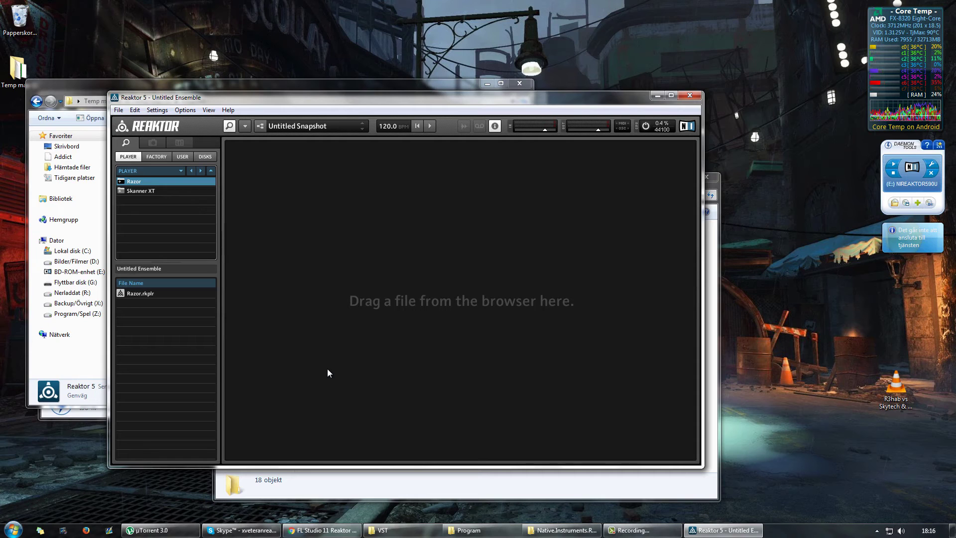
- Switch to the VST folder window, return to the Program/Spel (Z:) drive, and open the Reaktor 5 Lib folder
{"action": "left_click", "coordinate": [384, 530]}
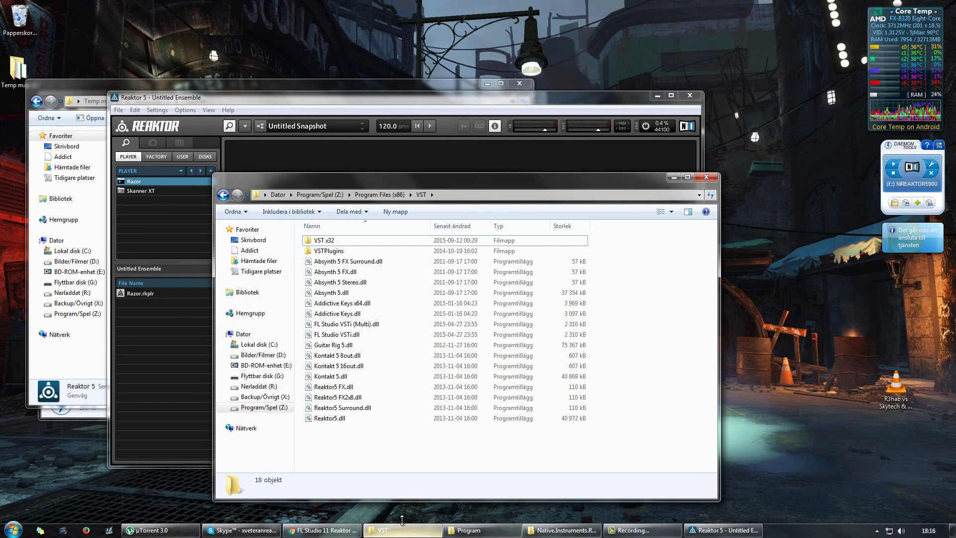
{"action": "left_click", "coordinate": [224, 194]}
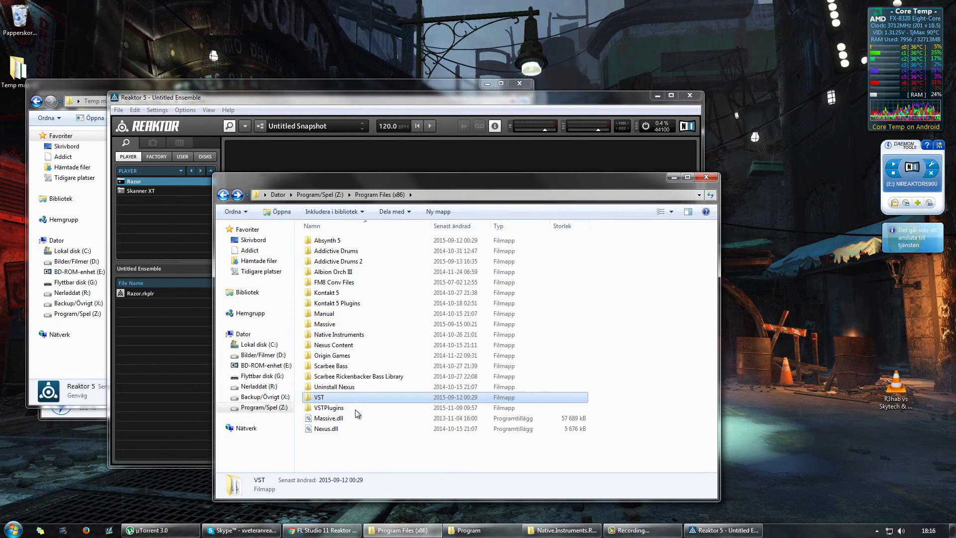
{"action": "left_click", "coordinate": [224, 195]}
{"action": "scroll", "coordinate": [373, 354], "scroll_direction": "down", "scroll_amount": 3}
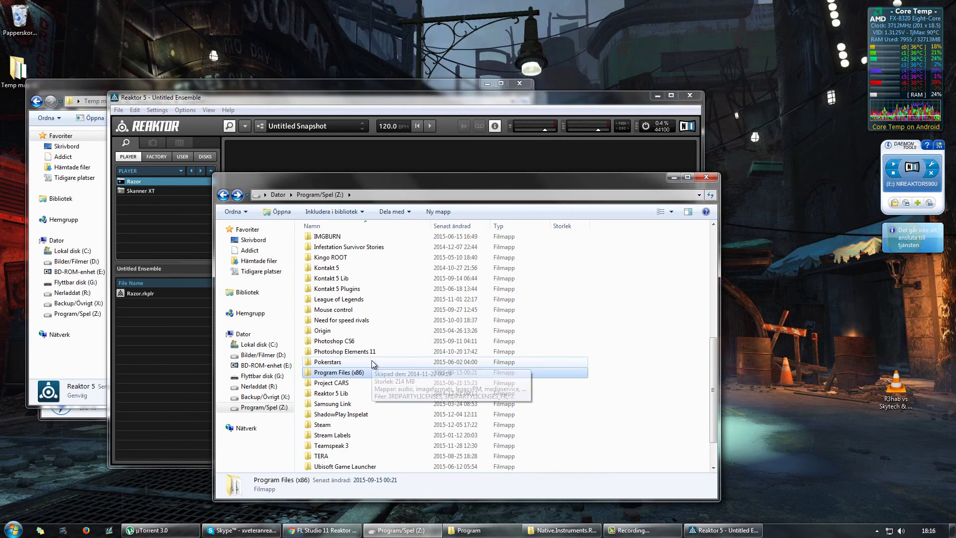
{"action": "double_click", "coordinate": [347, 396]}
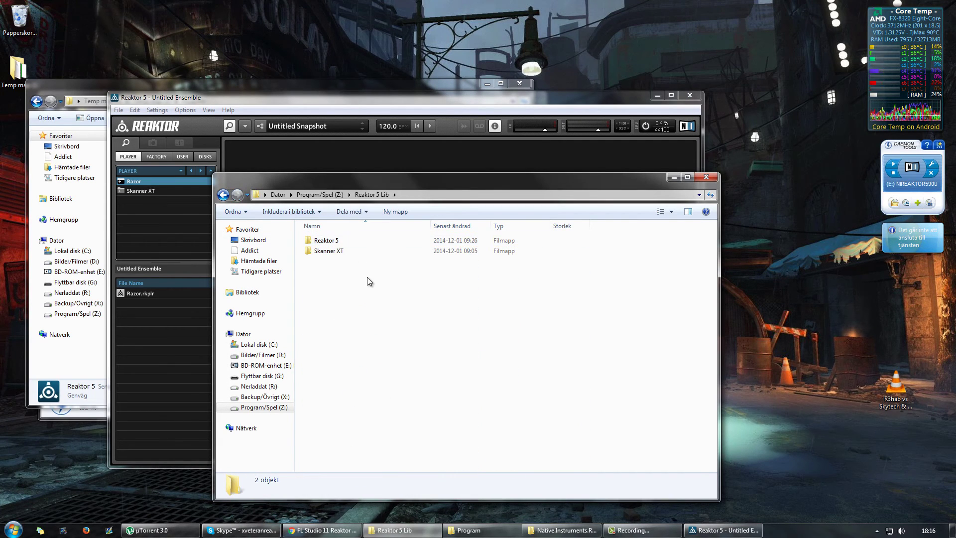
- Examine the Reaktor 5 folder and its Library subfolder, and open the neighbouring Skanner XT folder
{"action": "double_click", "coordinate": [332, 241]}
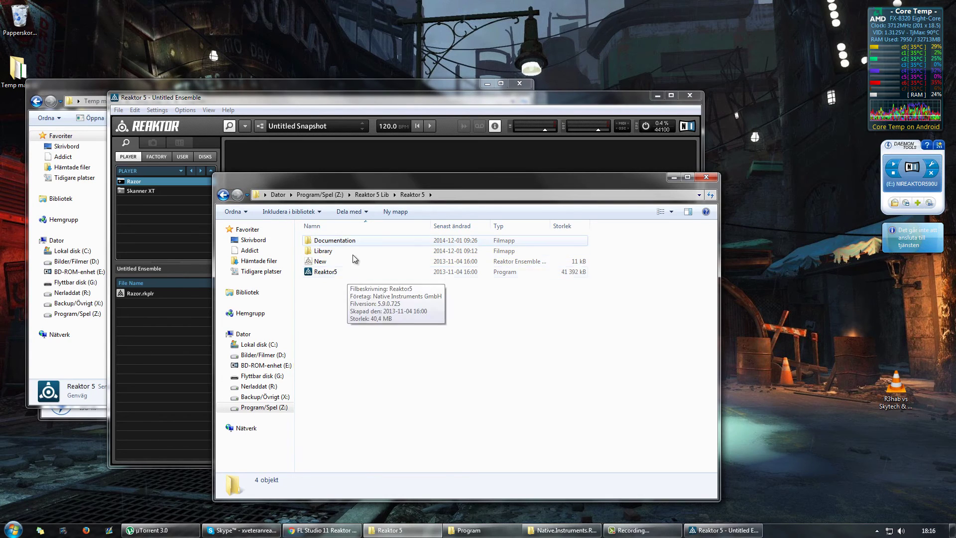
{"action": "double_click", "coordinate": [336, 251]}
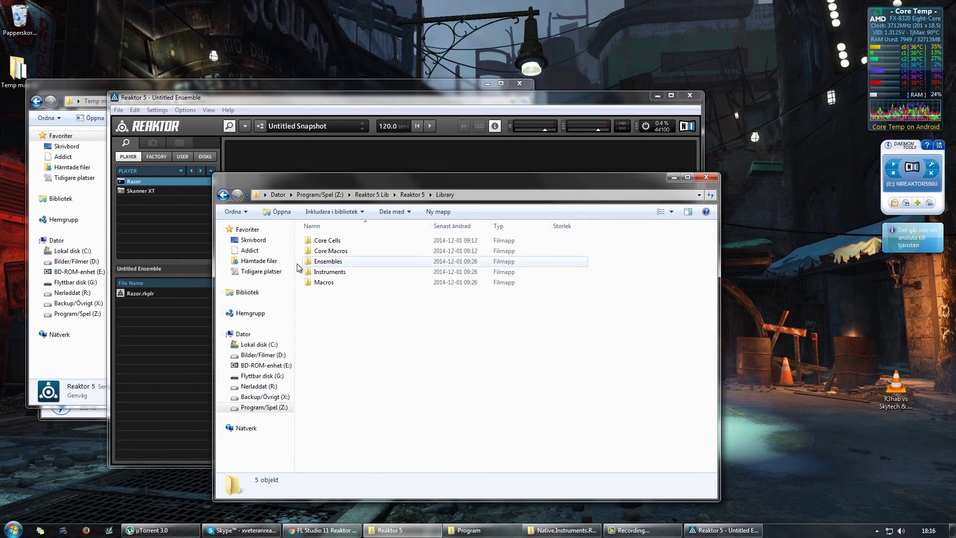
{"action": "left_click", "coordinate": [224, 195]}
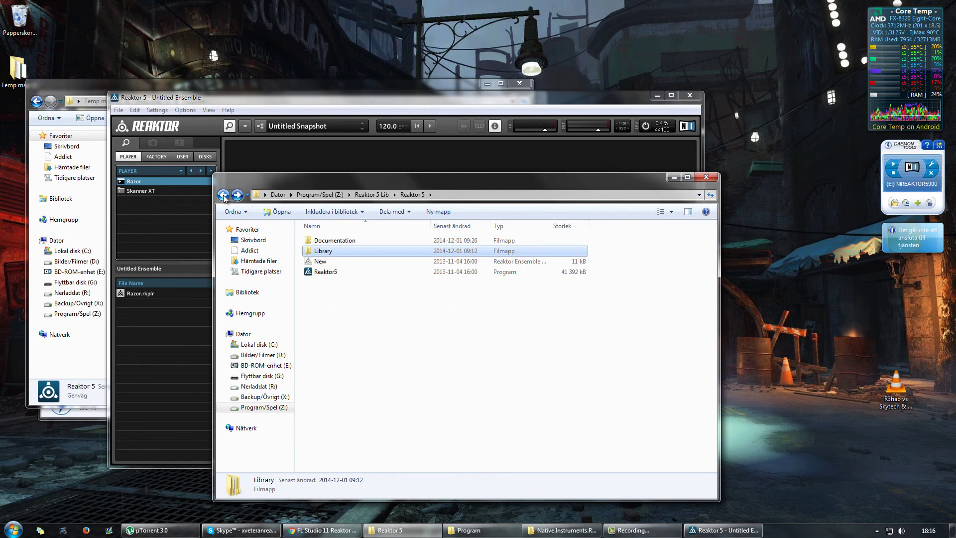
{"action": "left_click", "coordinate": [224, 195]}
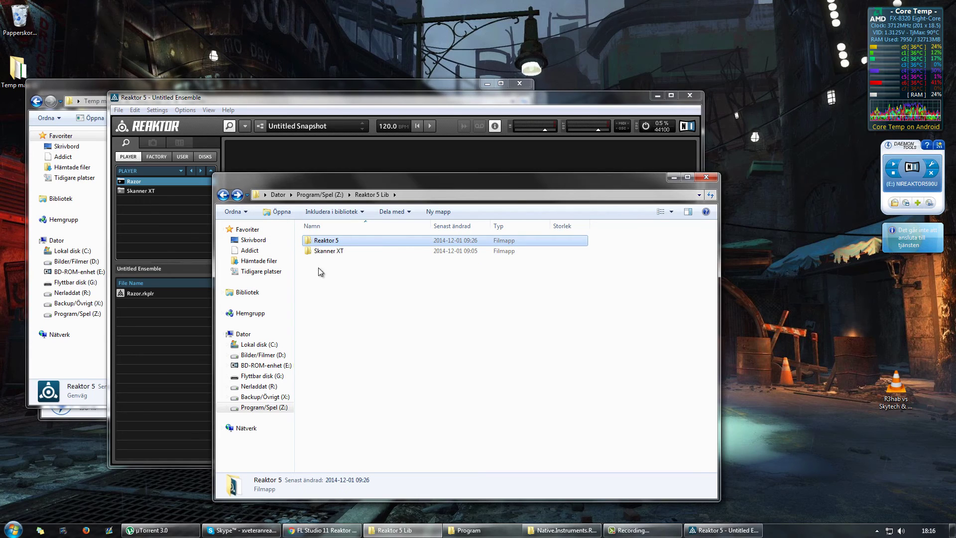
{"action": "double_click", "coordinate": [342, 253]}
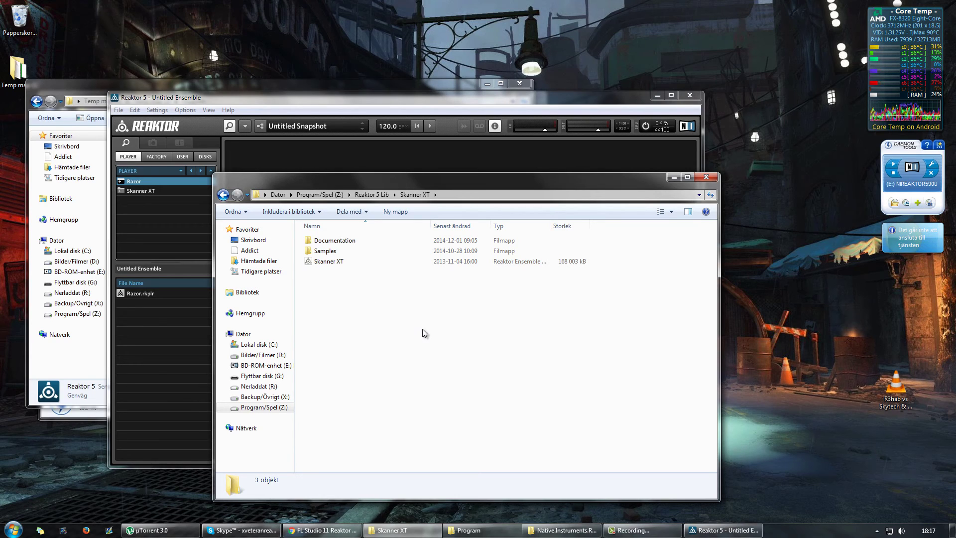
- Leave the Skanner XT folder and close the Reaktor 5 Lib folder window
{"action": "left_click", "coordinate": [222, 197]}
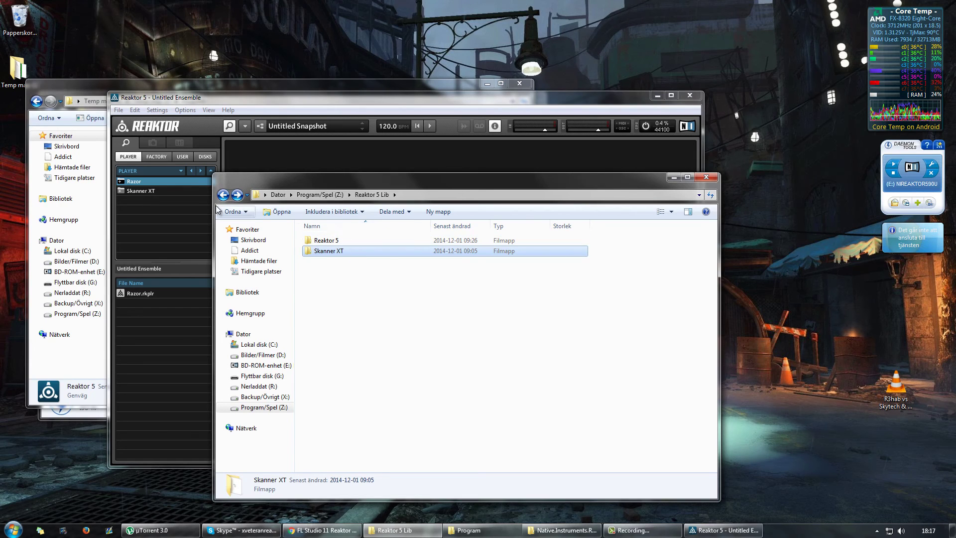
{"action": "left_click", "coordinate": [706, 178]}
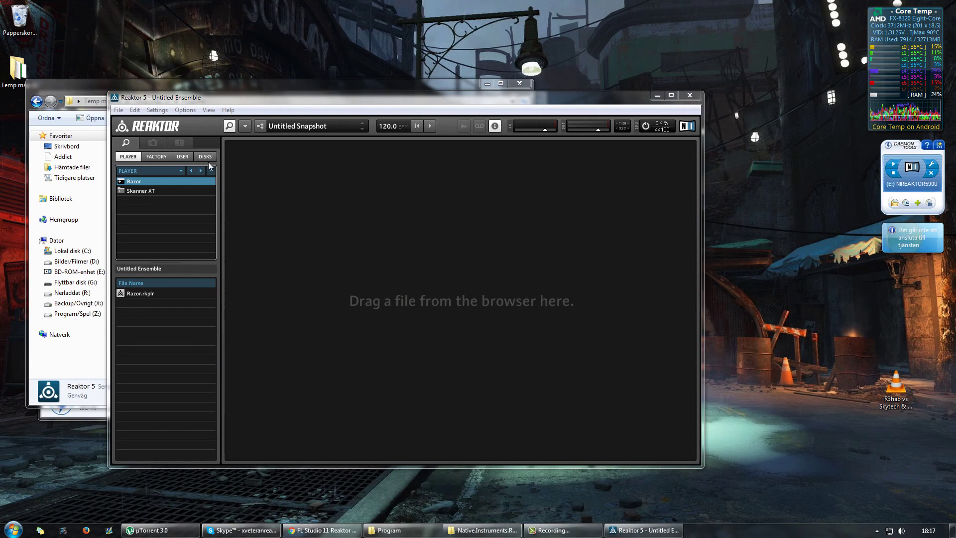
- Examine Reaktor's View, Options and File commands, and the Disks, Factory and Player content of its browser
{"action": "left_click", "coordinate": [209, 110]}
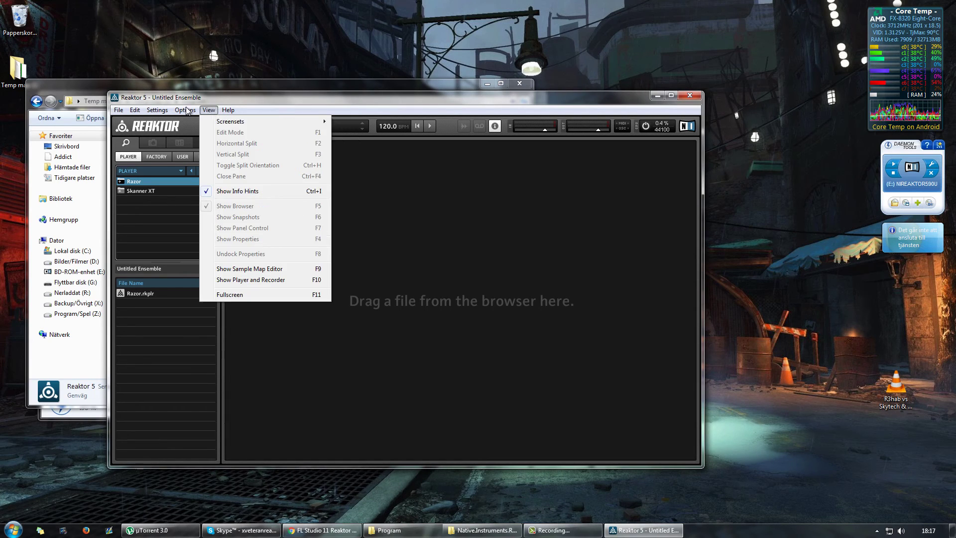
{"action": "mouse_move", "coordinate": [187, 110]}
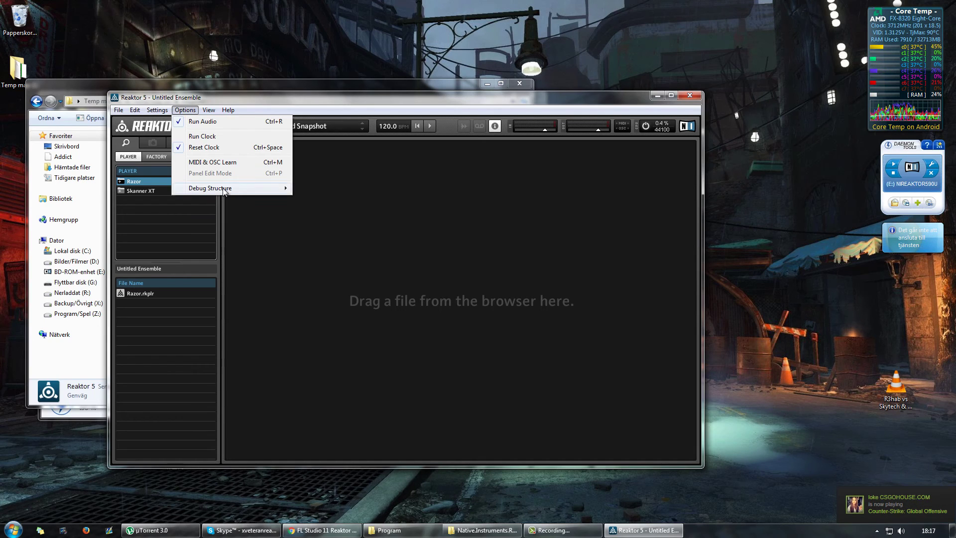
{"action": "mouse_move", "coordinate": [154, 116]}
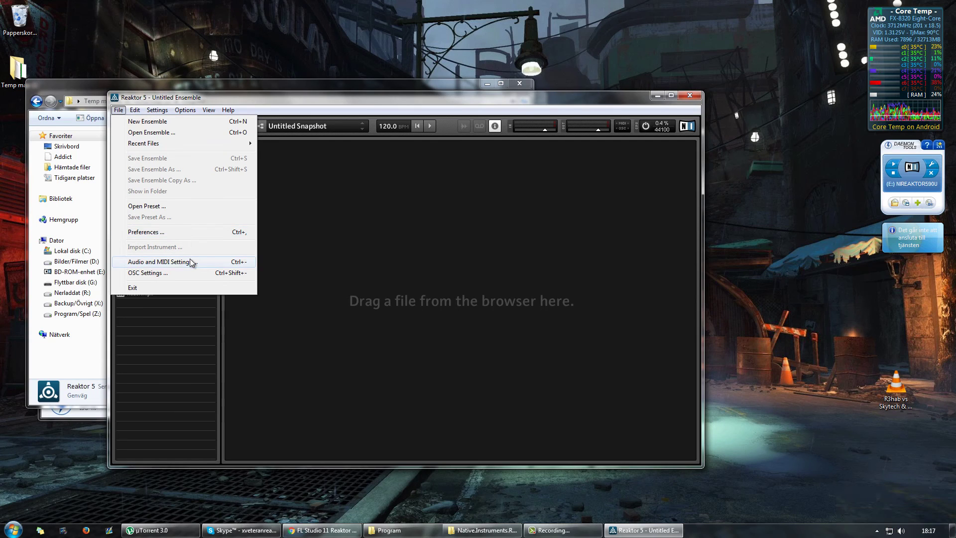
{"action": "mouse_move", "coordinate": [160, 148]}
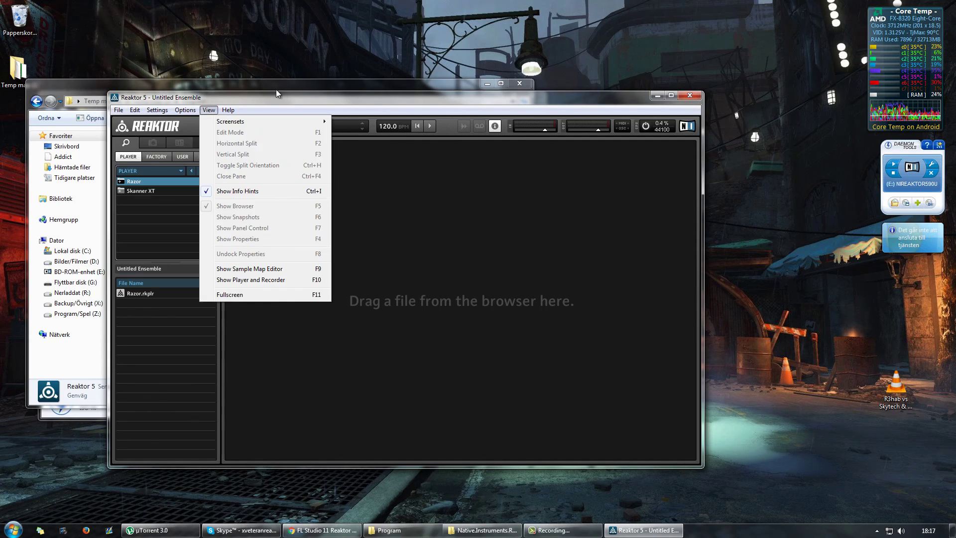
{"action": "left_click", "coordinate": [139, 160]}
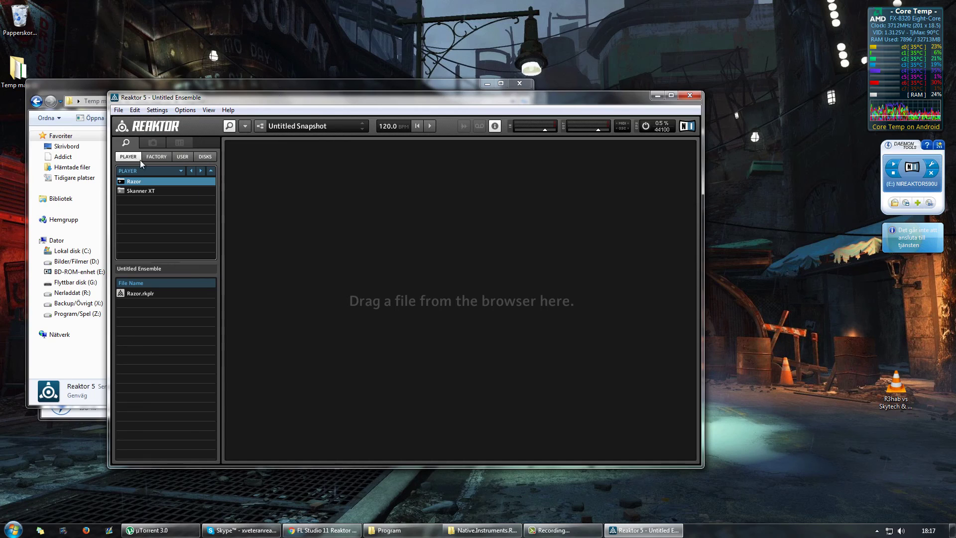
{"action": "left_click", "coordinate": [202, 156]}
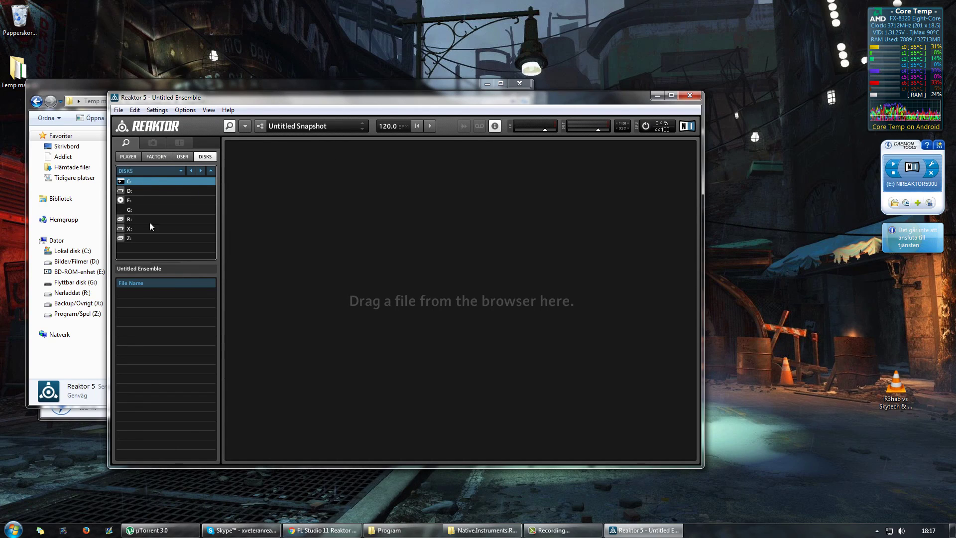
{"action": "left_click", "coordinate": [127, 157]}
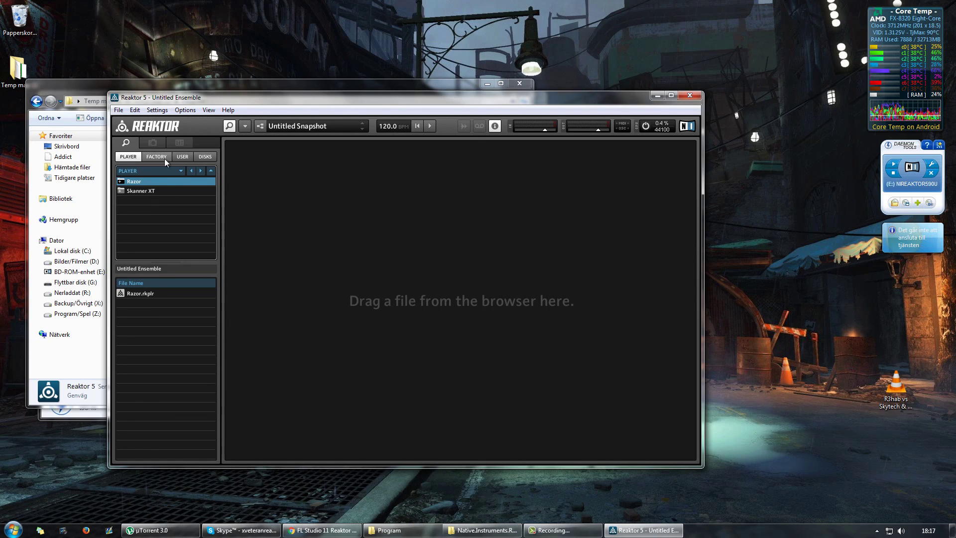
{"action": "left_click", "coordinate": [183, 156]}
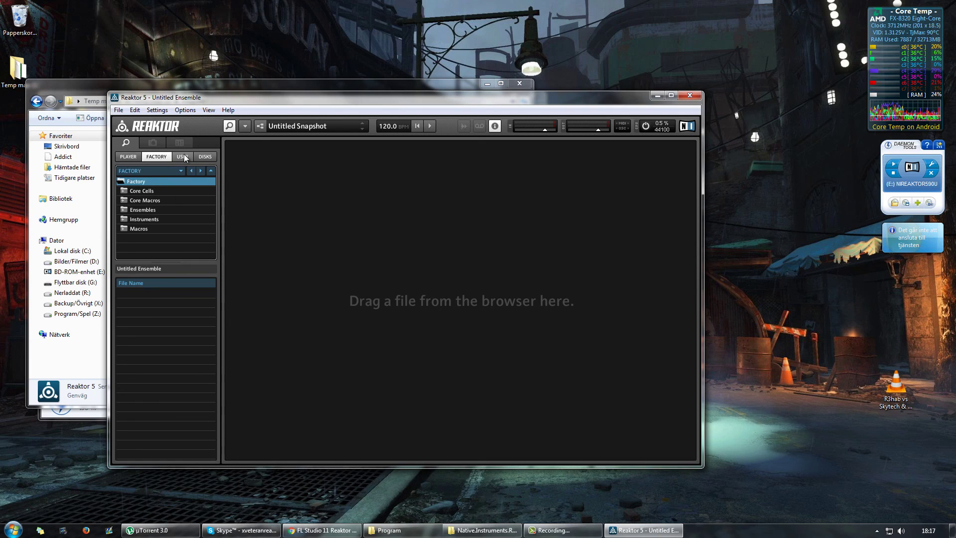
{"action": "left_click", "coordinate": [129, 156]}
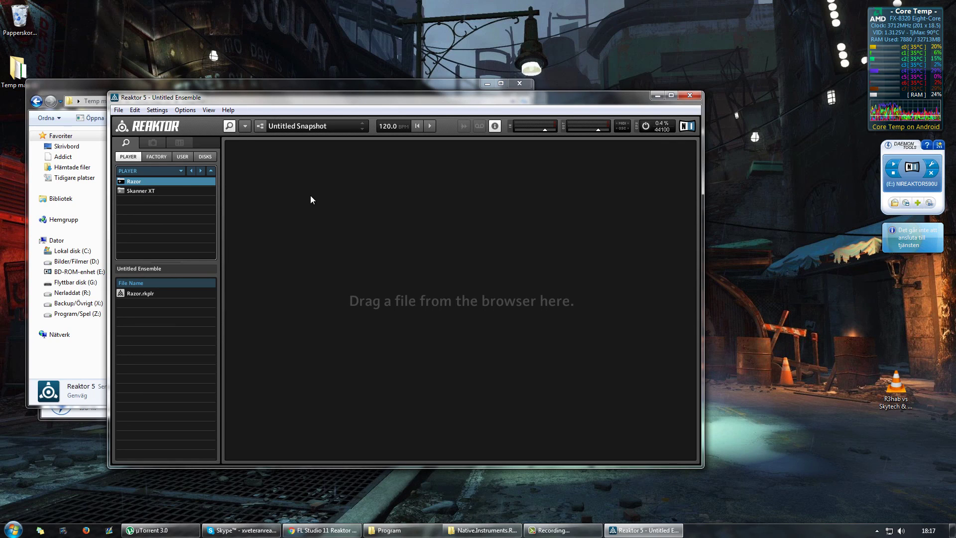
- Close Reaktor 5 and the two remaining folder windows, and launch FL Studio 11
{"action": "left_click", "coordinate": [690, 95]}
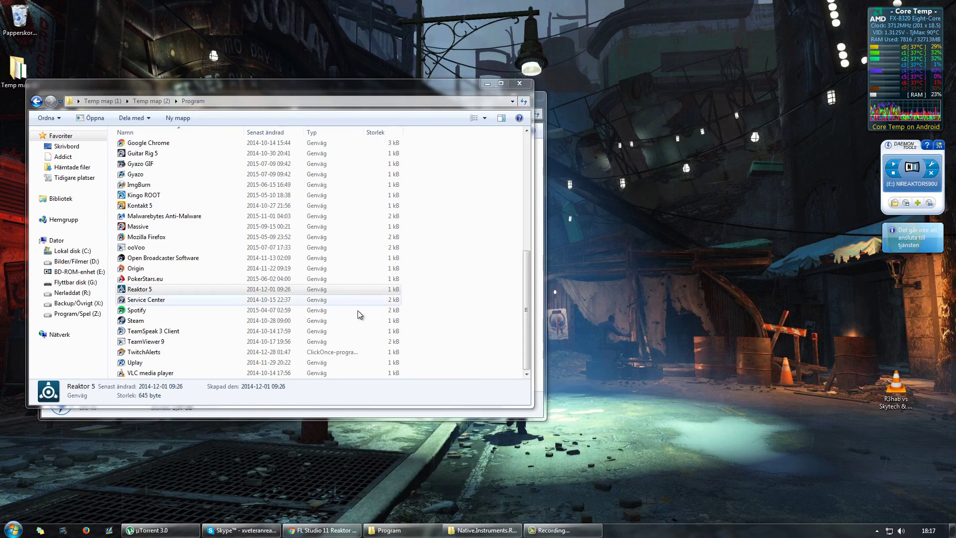
{"action": "left_click", "coordinate": [514, 87]}
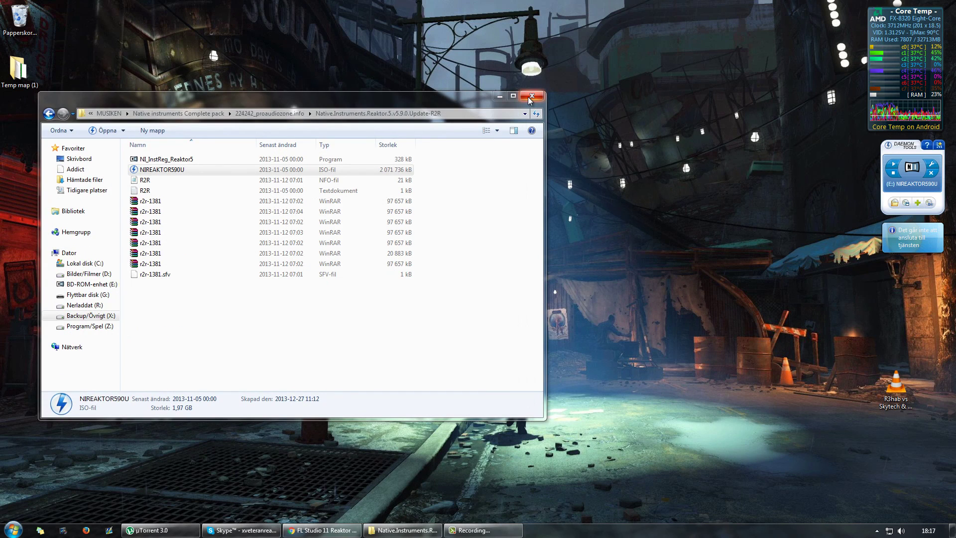
{"action": "left_click", "coordinate": [531, 97]}
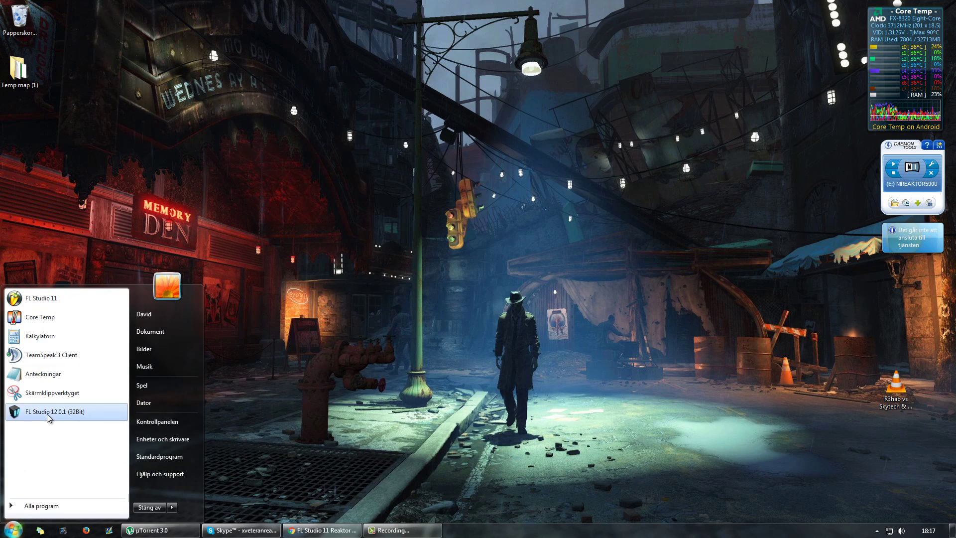
{"action": "left_click", "coordinate": [64, 304]}
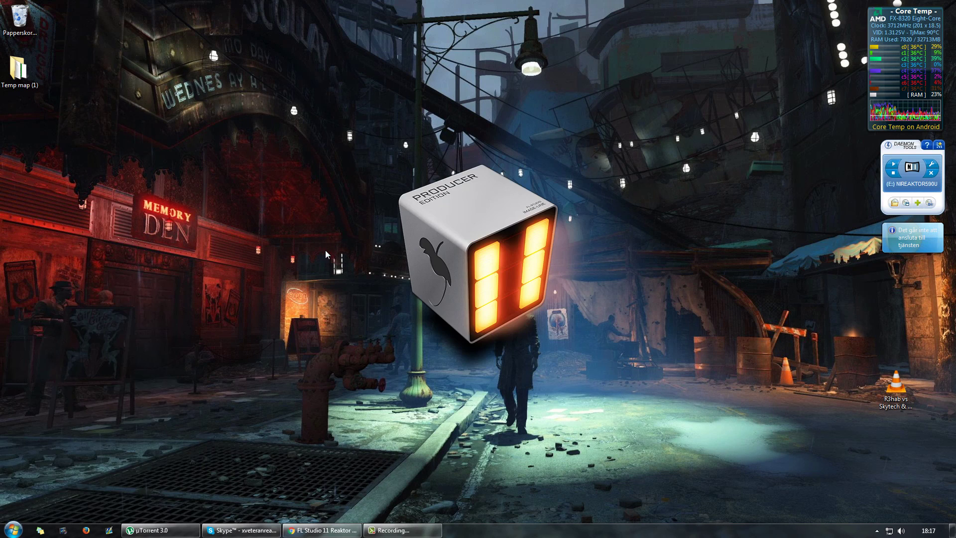